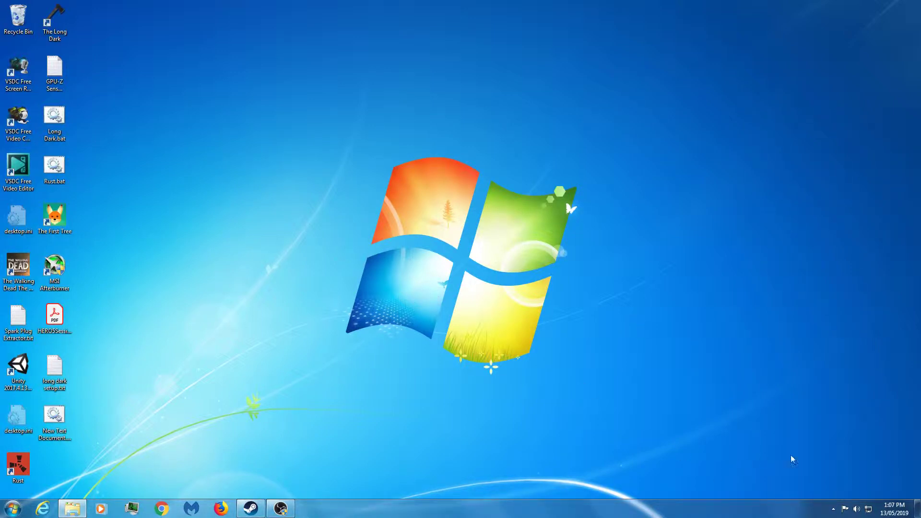
Confirm Rust's Steam launch options read -window-mode exclusive, then close its properties
mouse_move(245, 513)
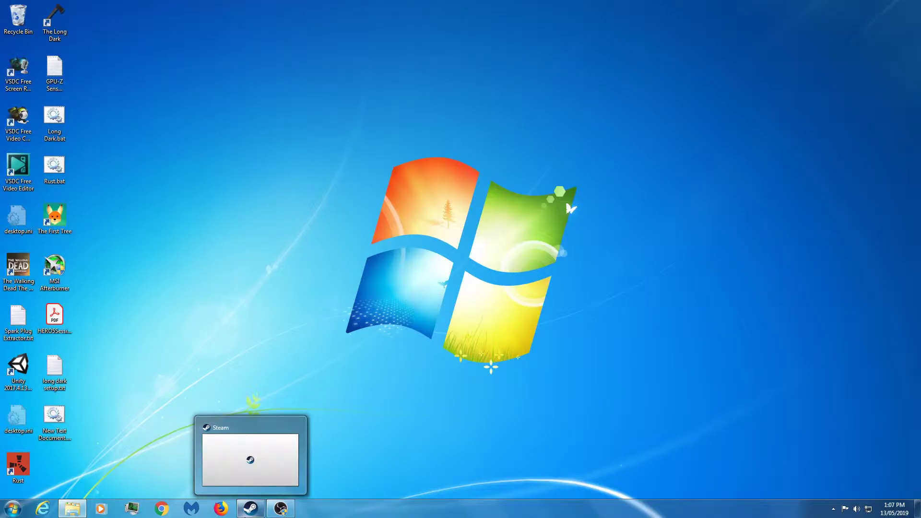
click(254, 508)
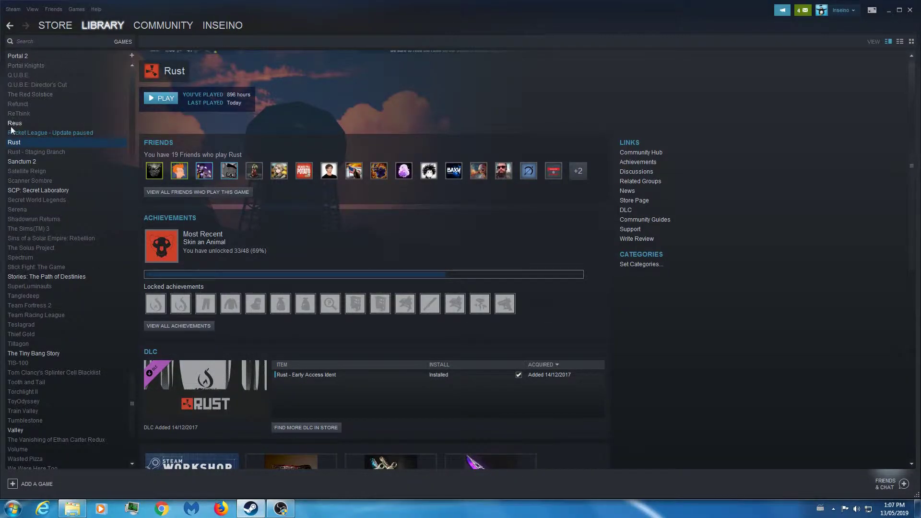
right_click(16, 143)
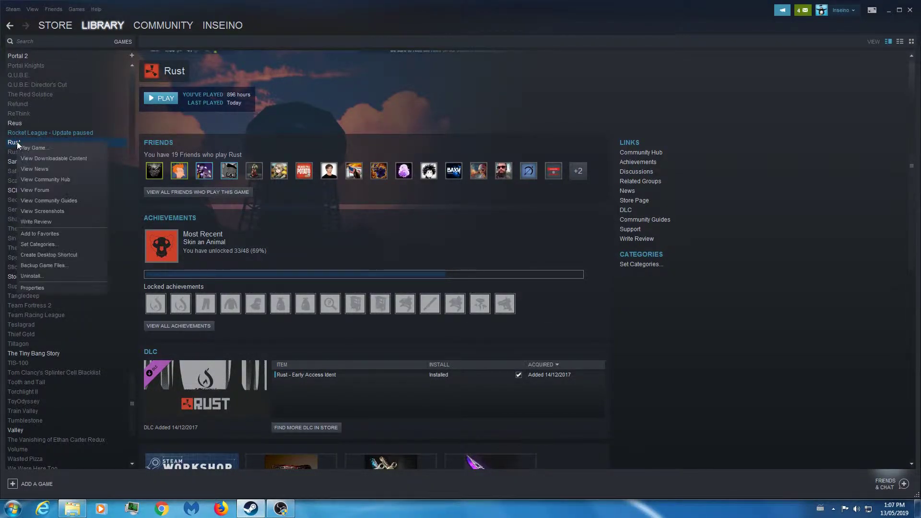
click(45, 287)
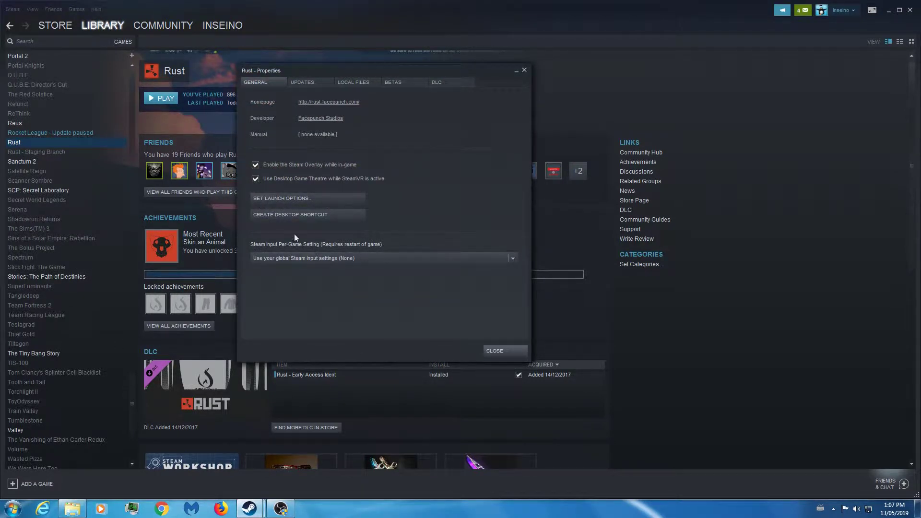
click(310, 198)
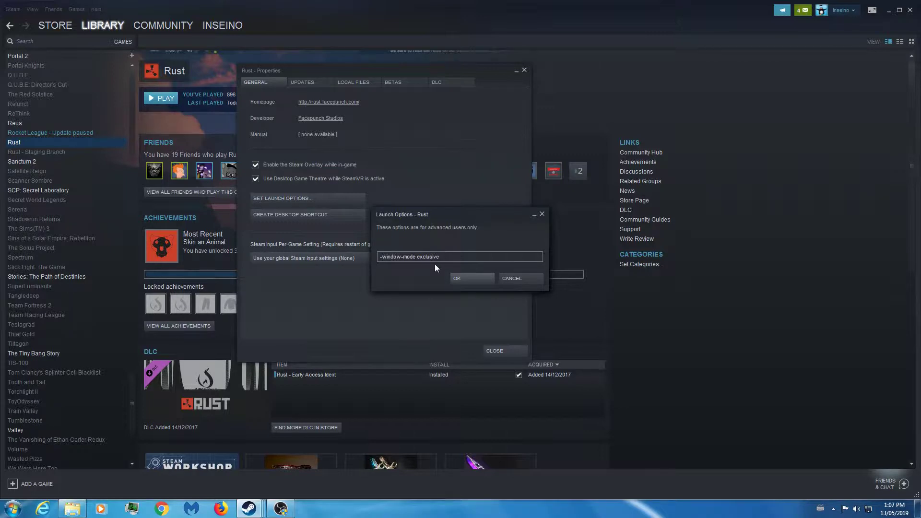
click(463, 281)
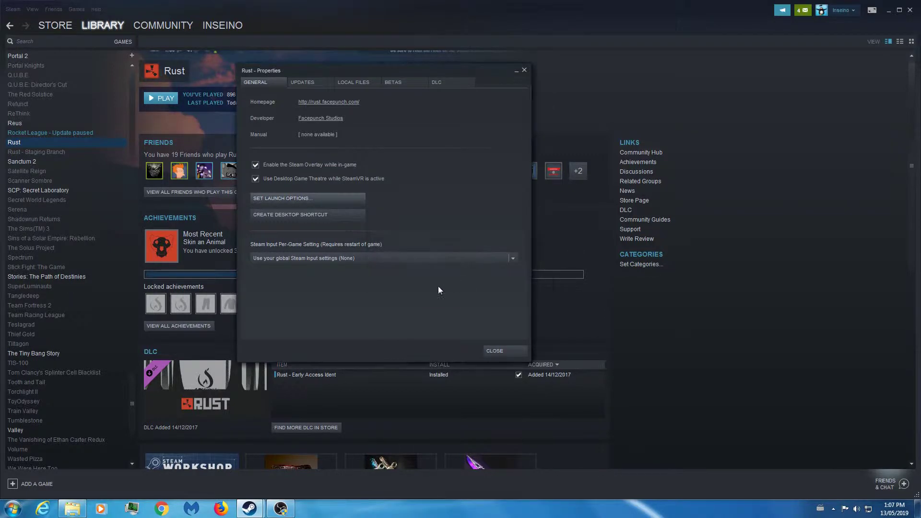
click(499, 351)
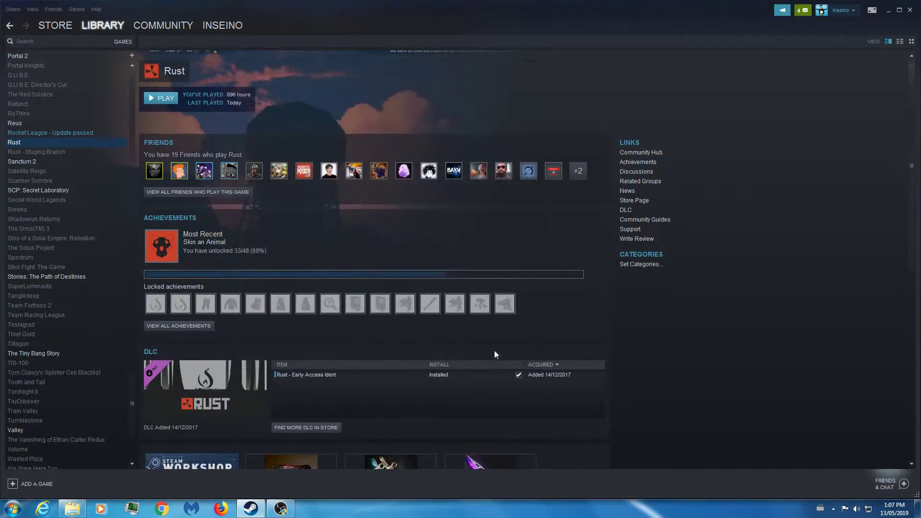
Minimize Steam and open Local Disk (C:)\Program Files (x86) in Explorer
click(891, 10)
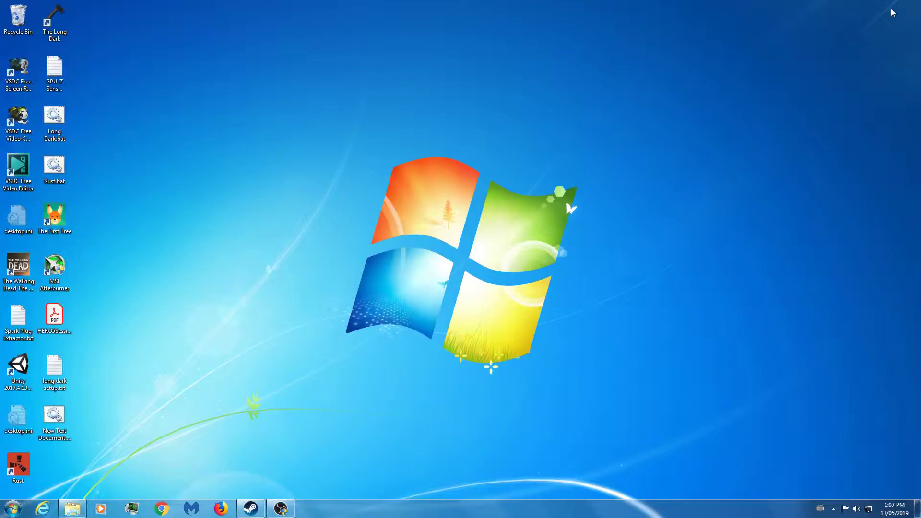
click(7, 507)
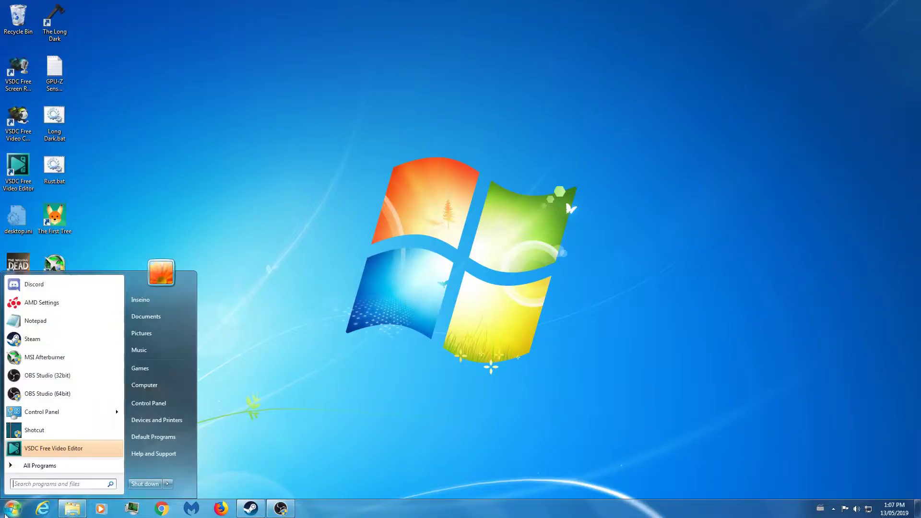
click(161, 385)
double_click(431, 81)
click(429, 211)
double_click(429, 212)
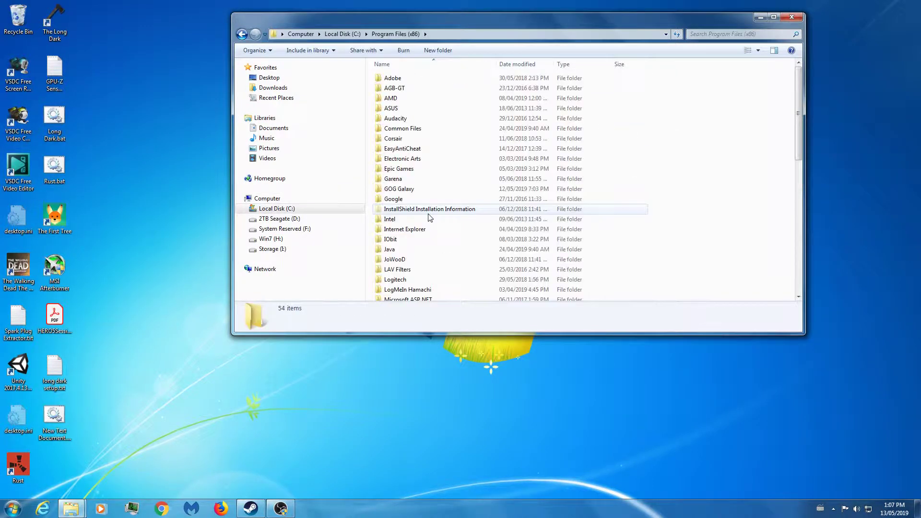
Browse into the Steam\SteamApps\common folder
scroll(426, 197, down, 3)
scroll(427, 197, down, 6)
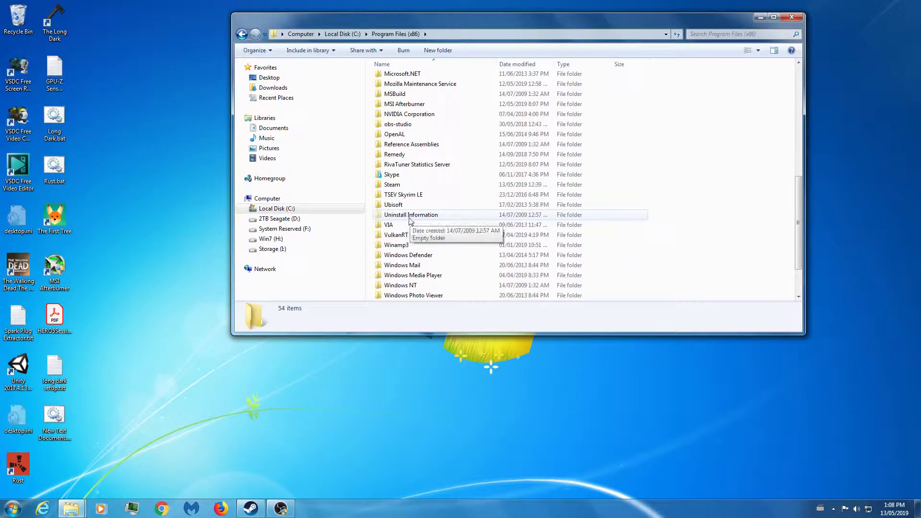
double_click(402, 184)
scroll(402, 184, down, 4)
double_click(408, 185)
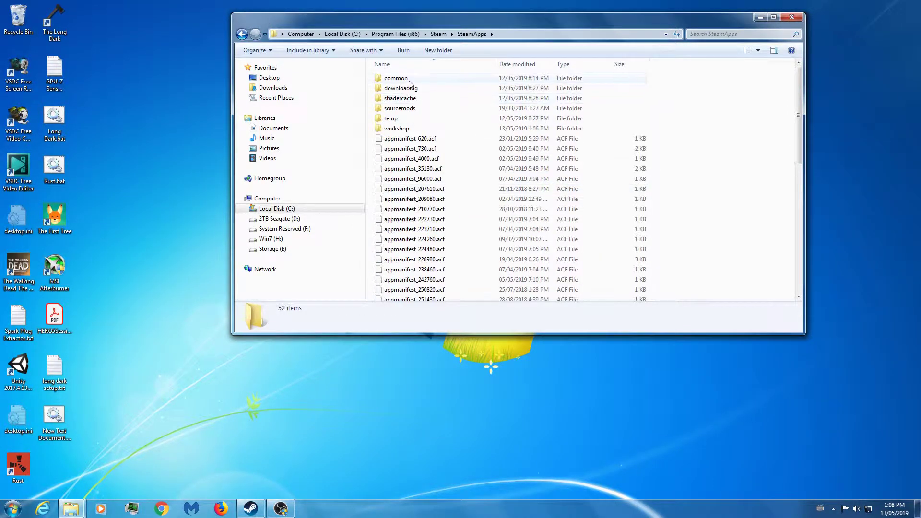
double_click(395, 78)
Open the Rust folder and select RustClient.exe
scroll(426, 217, down, 4)
scroll(425, 211, down, 7)
click(395, 257)
double_click(395, 257)
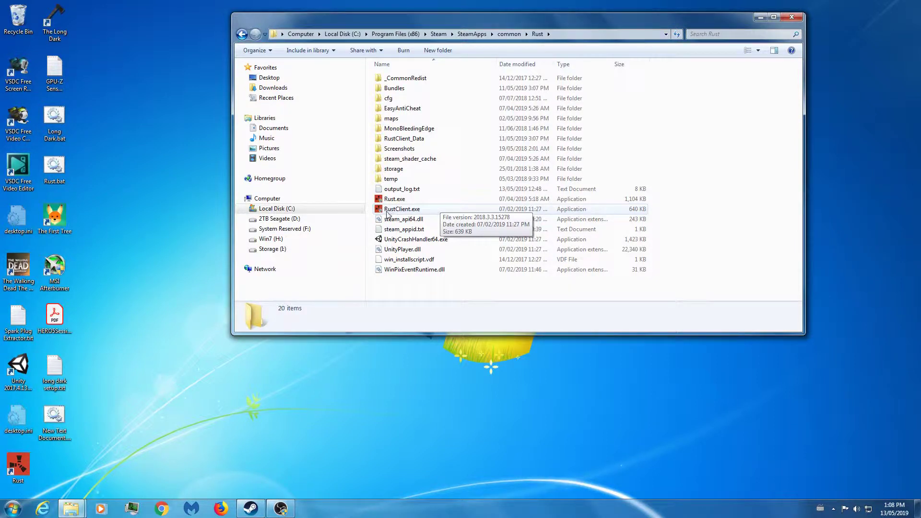
click(404, 211)
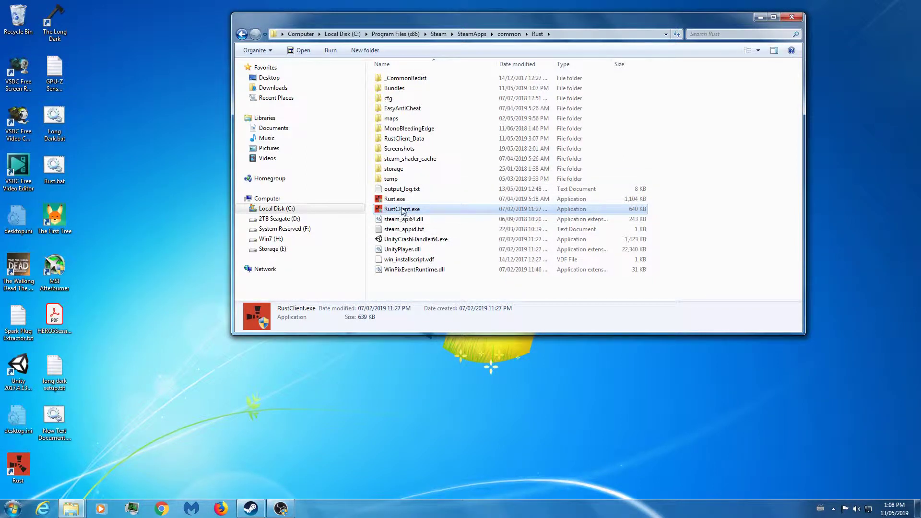
mouse_move(402, 212)
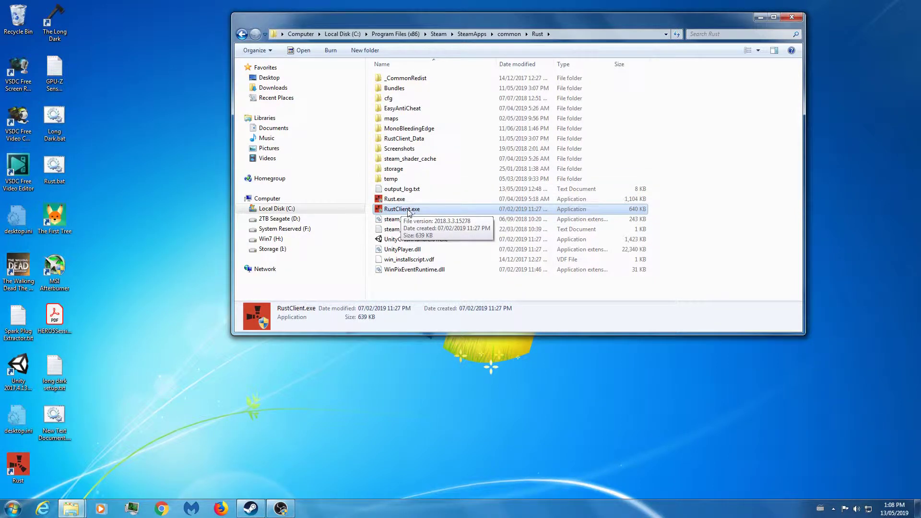
Review RustClient.exe's compatibility settings and close its properties
right_click(409, 213)
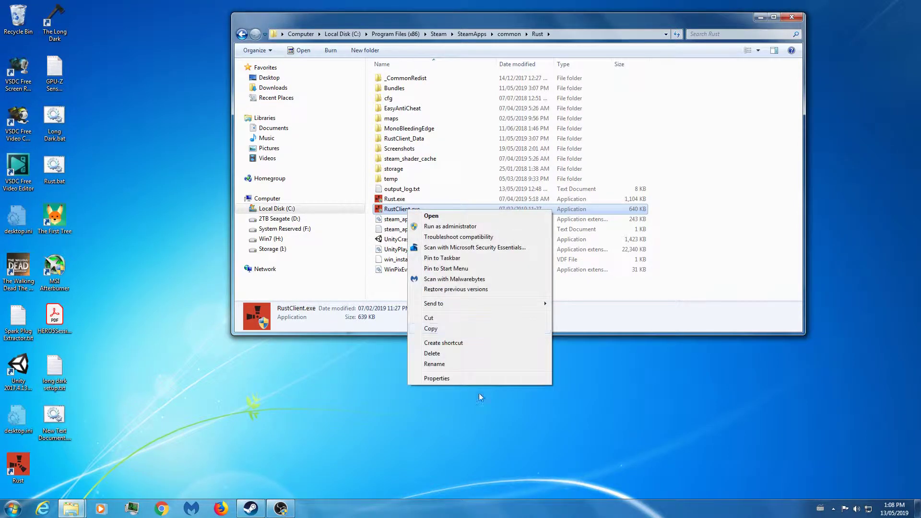
click(436, 380)
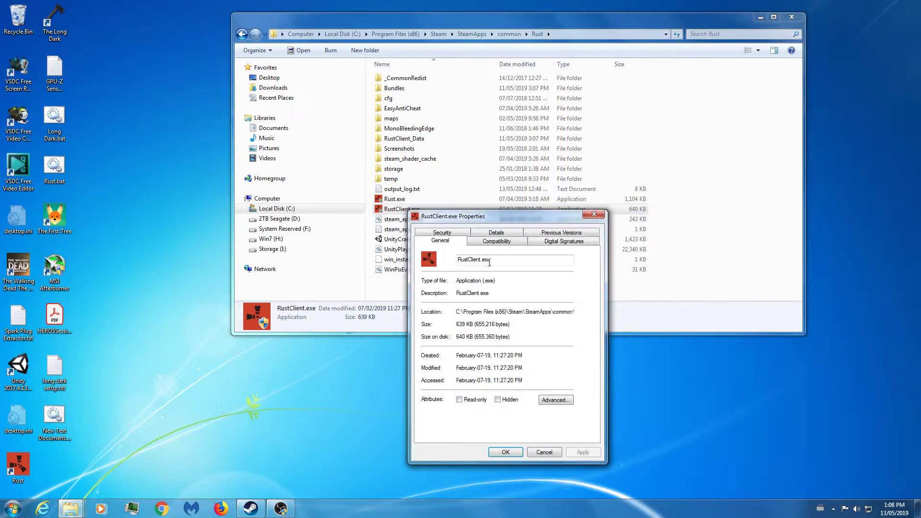
click(488, 242)
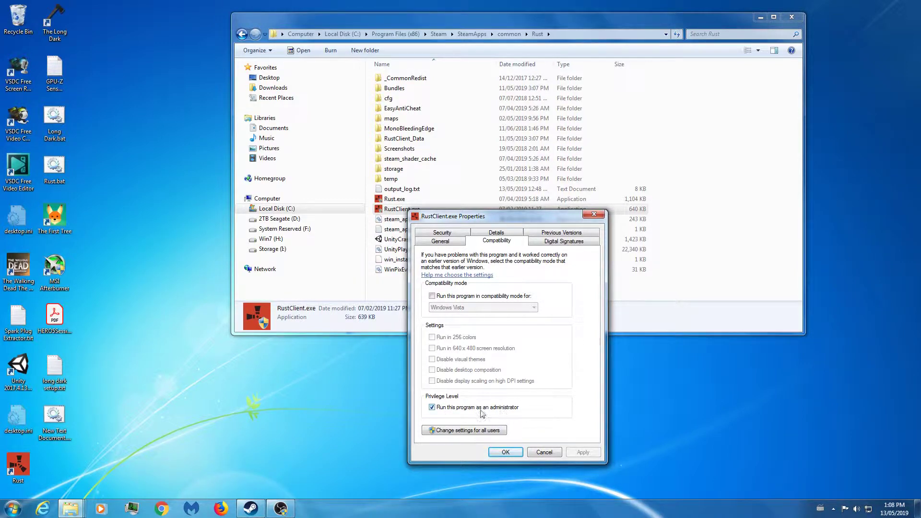
click(505, 452)
Turn on Disable desktop composition in Rust.exe's compatibility settings and save
right_click(398, 199)
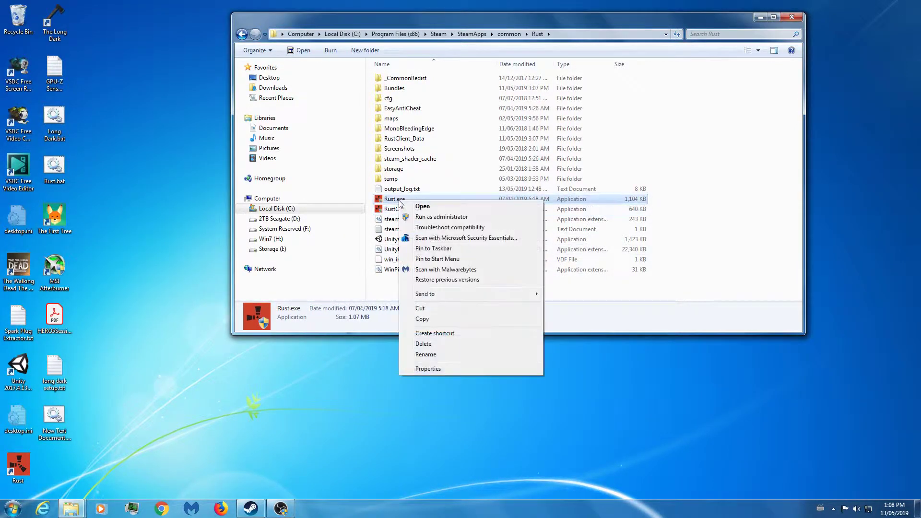
click(429, 369)
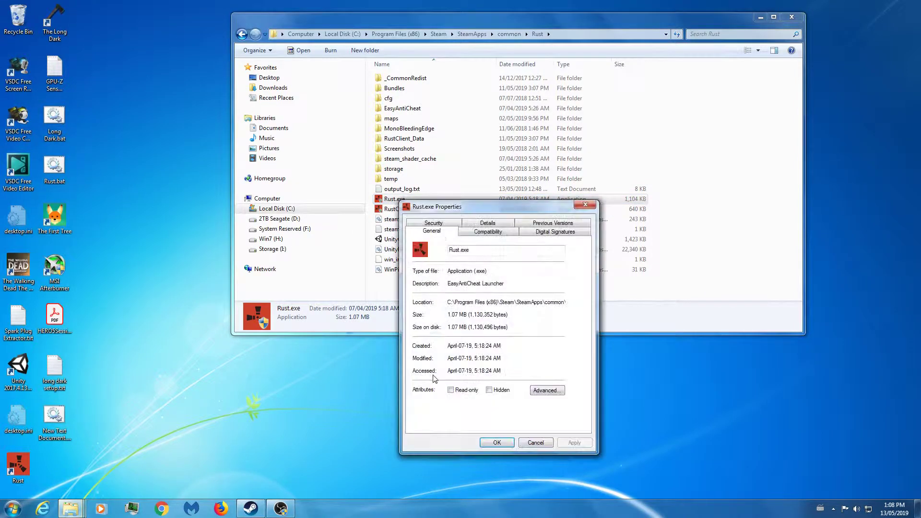
click(485, 232)
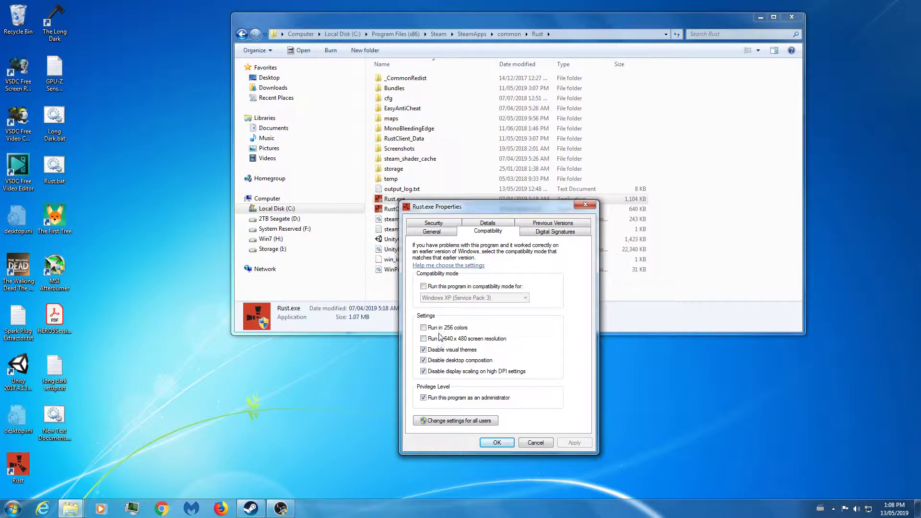
click(424, 361)
click(495, 441)
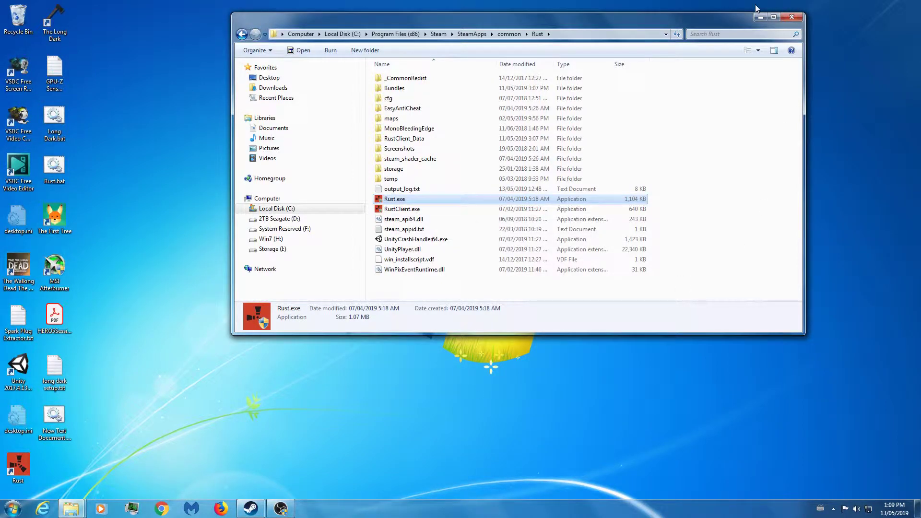
Close Explorer and open Personalization from the desktop's right-click menu
click(796, 18)
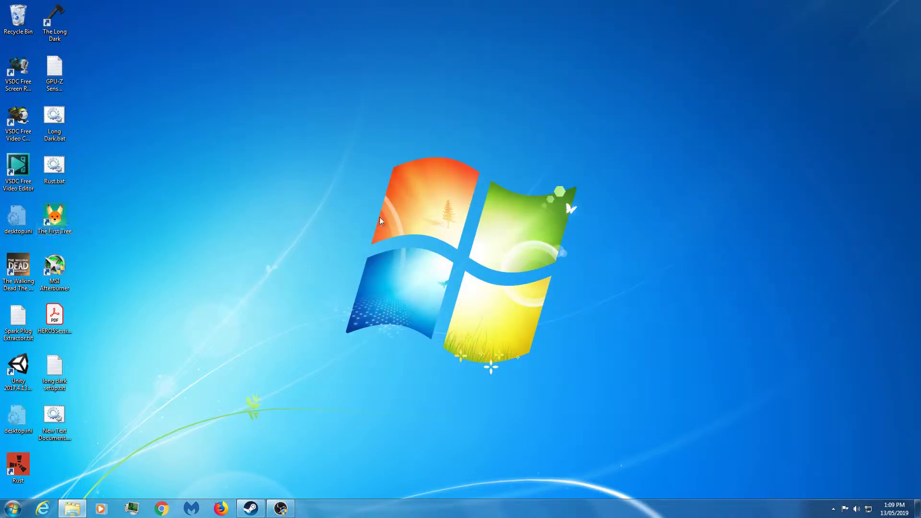
right_click(392, 173)
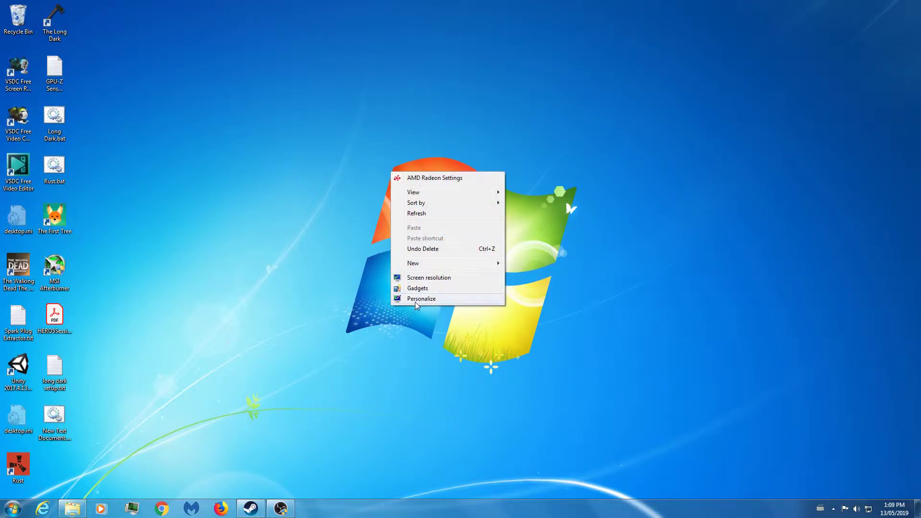
click(272, 209)
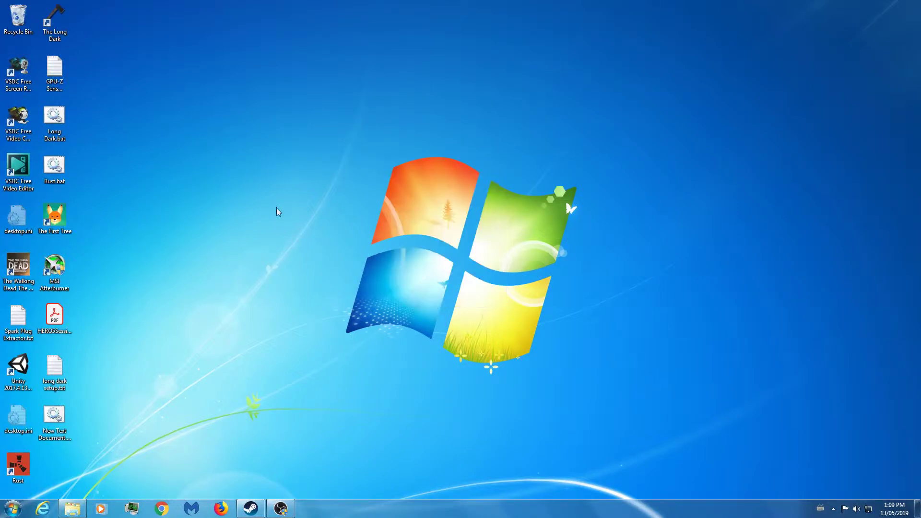
right_click(458, 139)
click(489, 269)
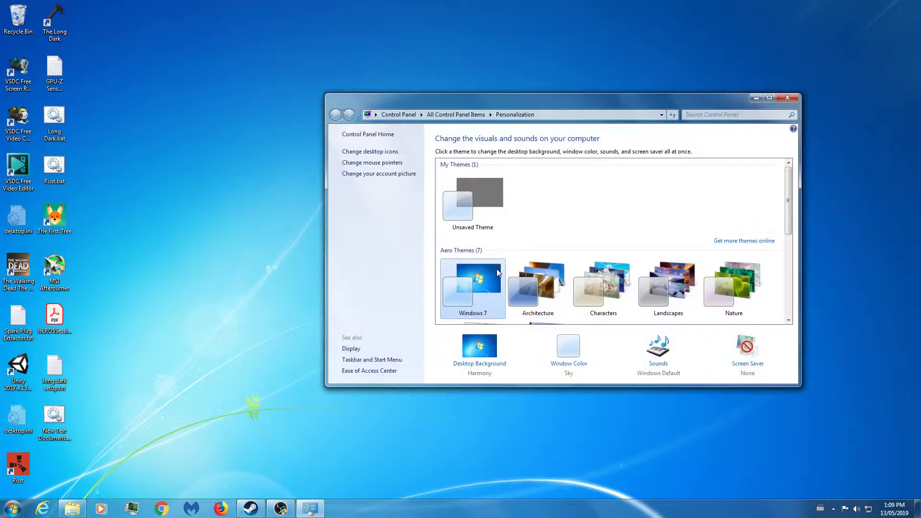
Browse the Aero and Basic themes, keep Windows 7, and close Personalization
scroll(499, 247, down, 2)
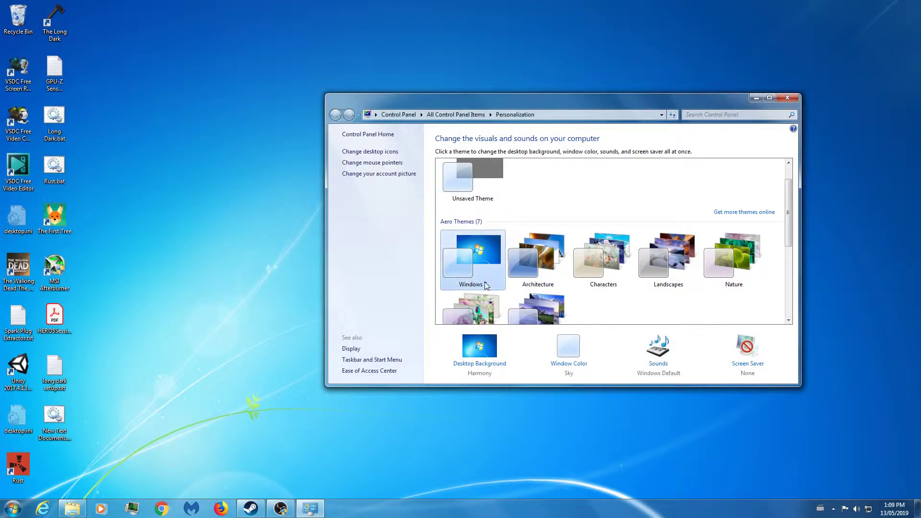
scroll(469, 257, down, 1)
scroll(470, 257, down, 3)
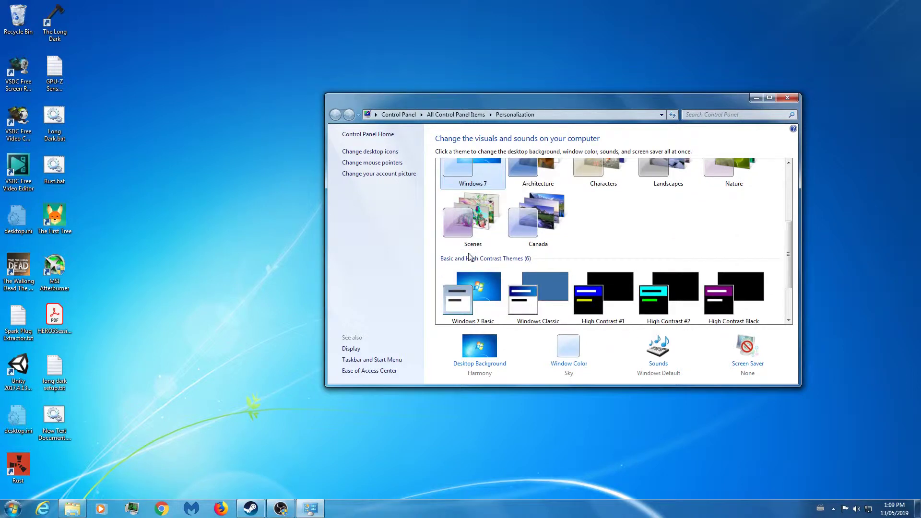
scroll(471, 264, down, 1)
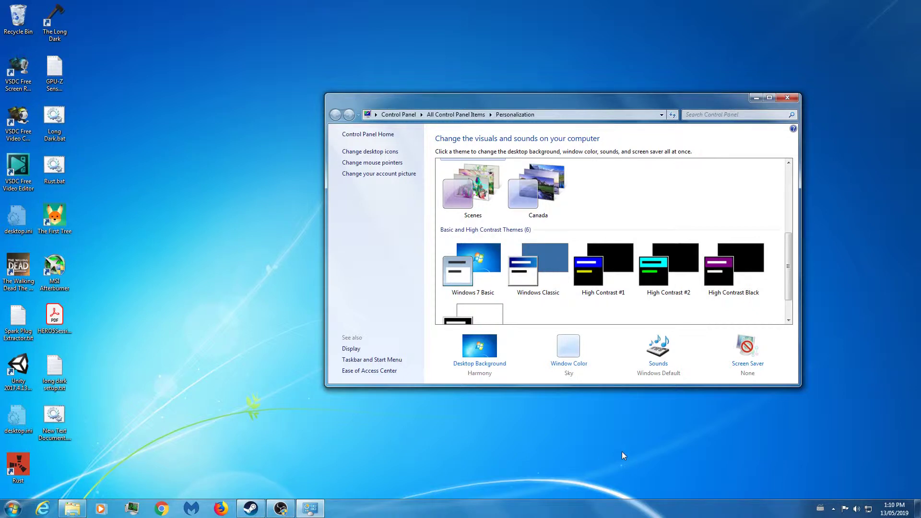
scroll(600, 269, up, 3)
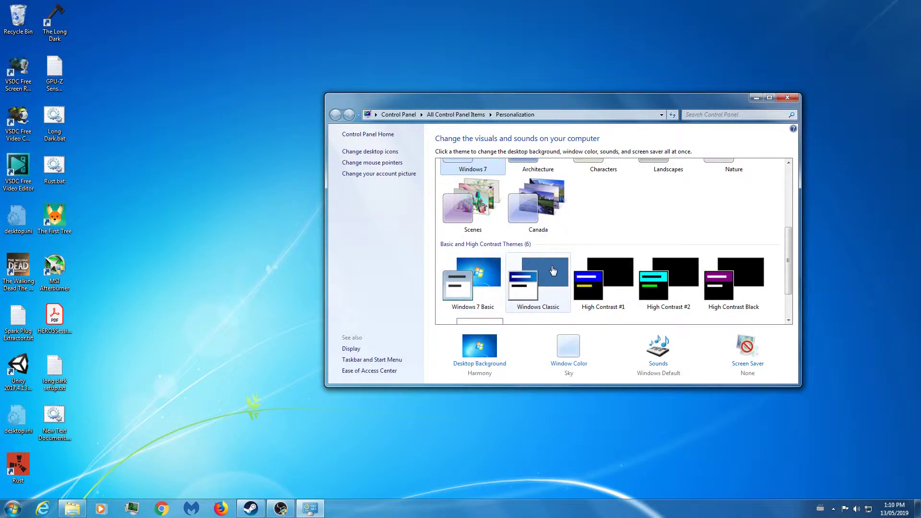
scroll(553, 270, up, 2)
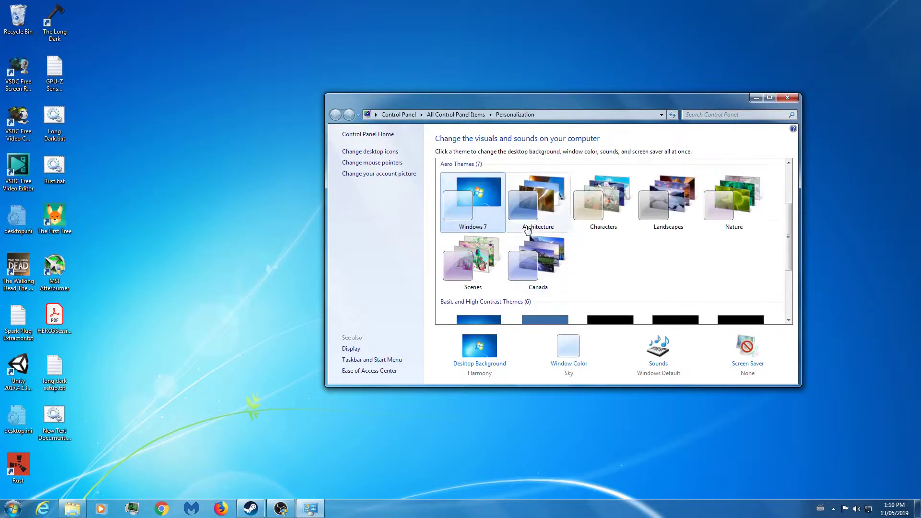
click(788, 99)
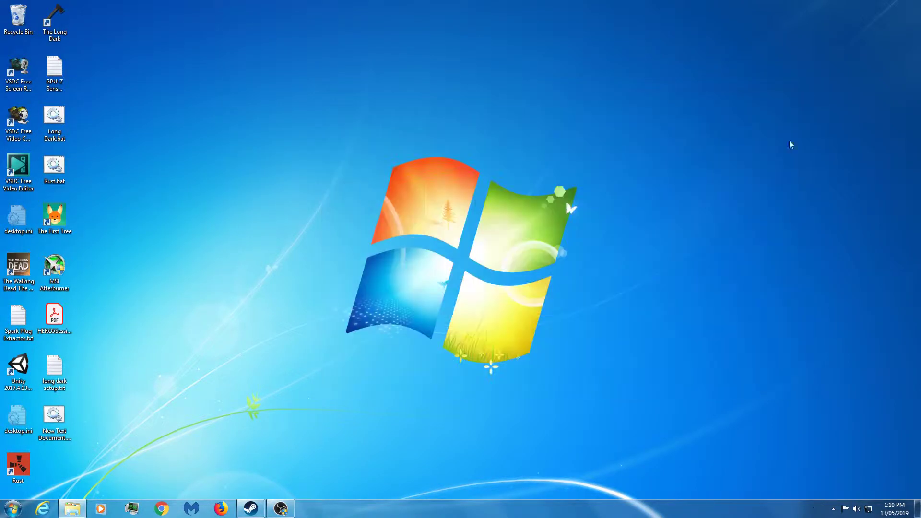
Open Radeon Settings from the tray and view the System overview showing version 16.1.1
click(835, 509)
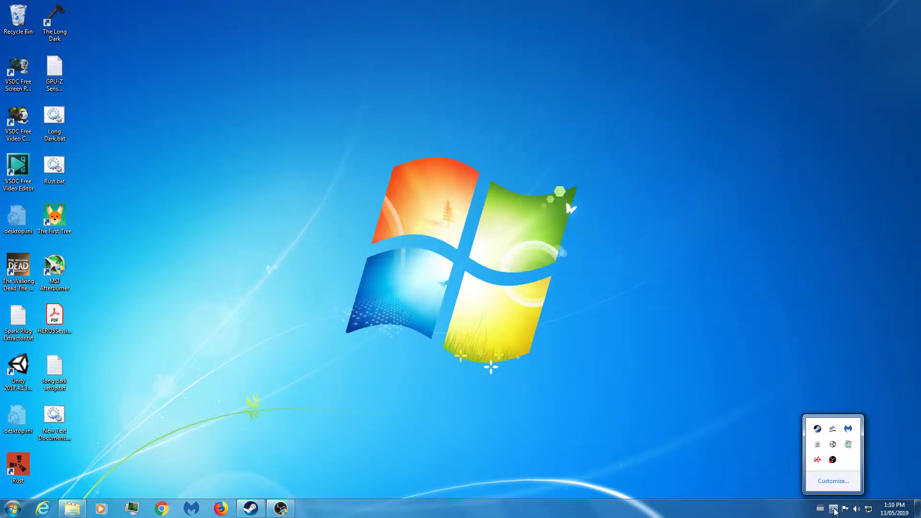
click(818, 462)
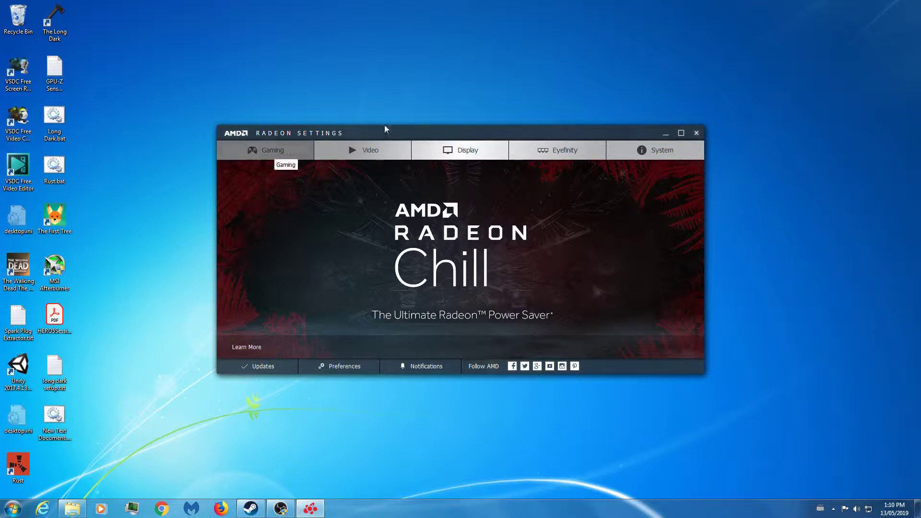
click(633, 155)
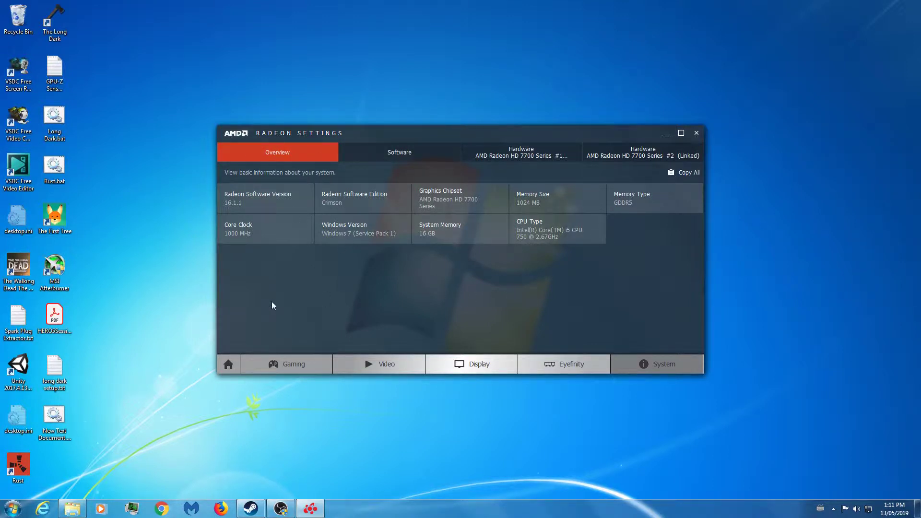
Open Rust's Gaming profile to see settings like CrossFire Mode Optimize 1x1
click(277, 364)
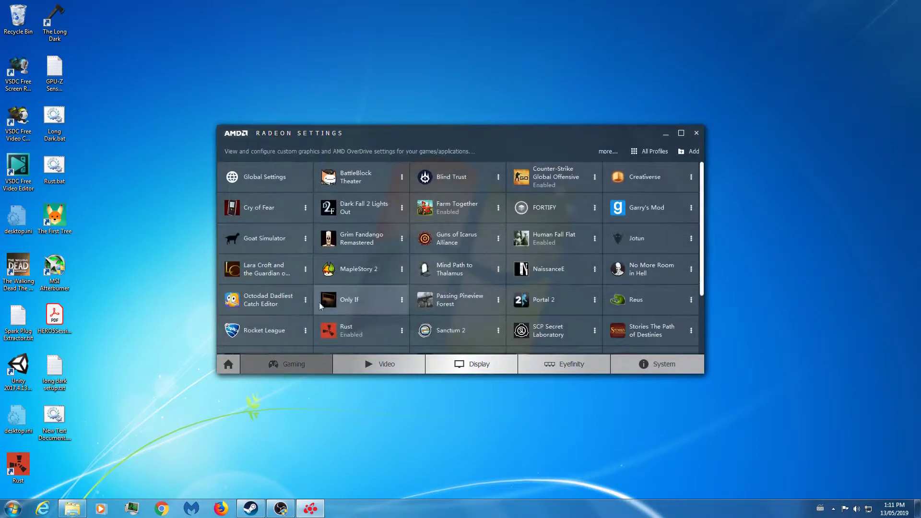
scroll(381, 288, down, 1)
click(384, 318)
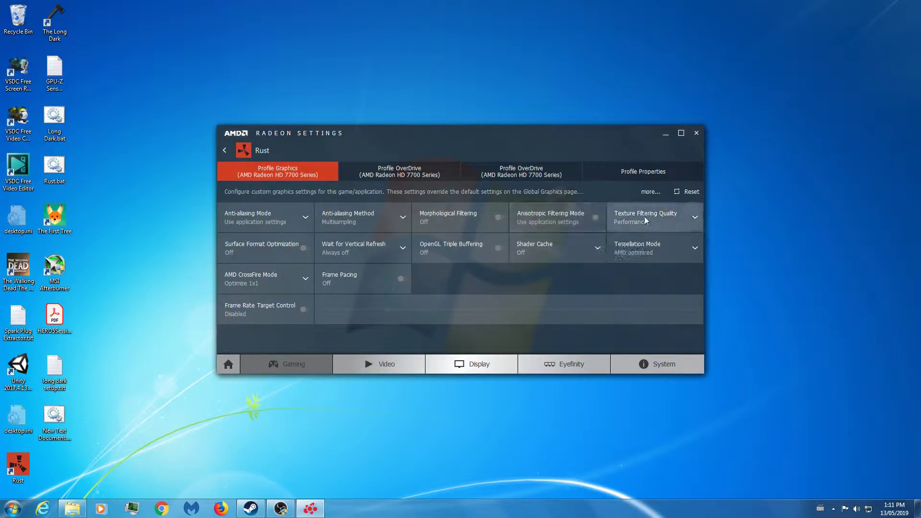
click(695, 218)
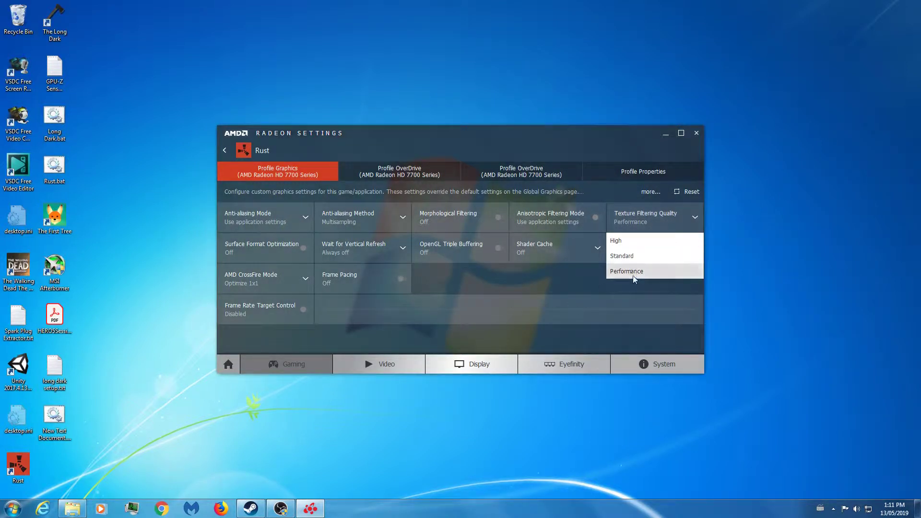
click(632, 275)
click(695, 218)
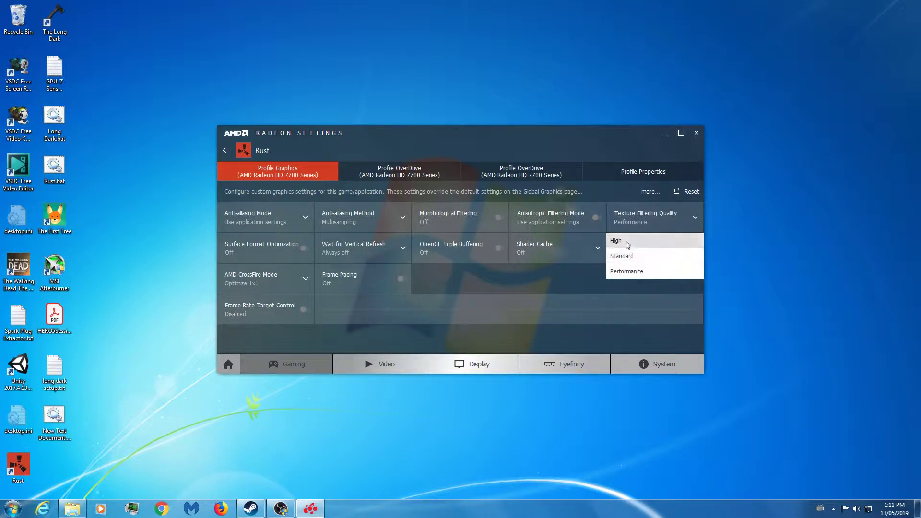
click(623, 271)
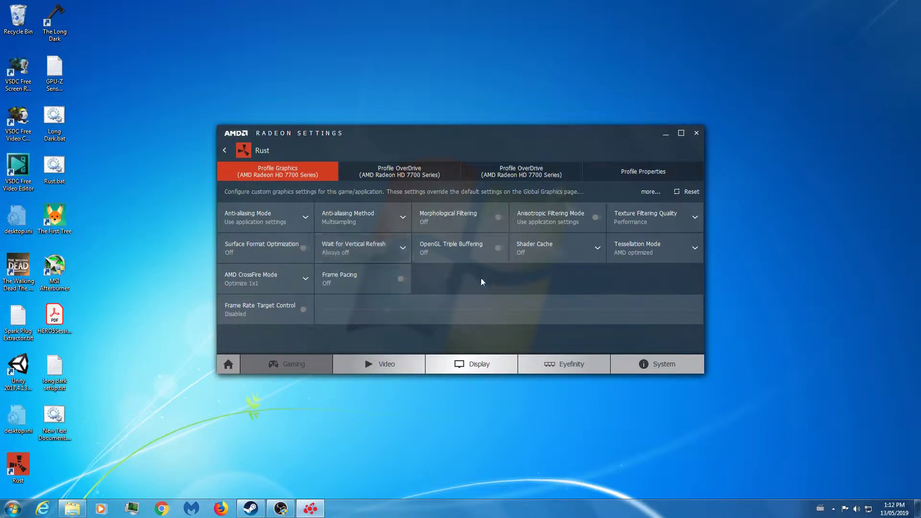
click(598, 247)
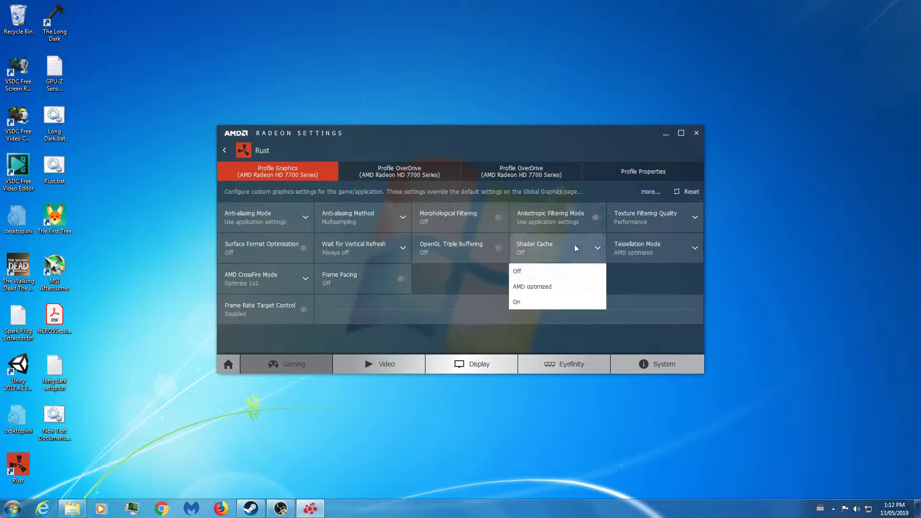
click(527, 271)
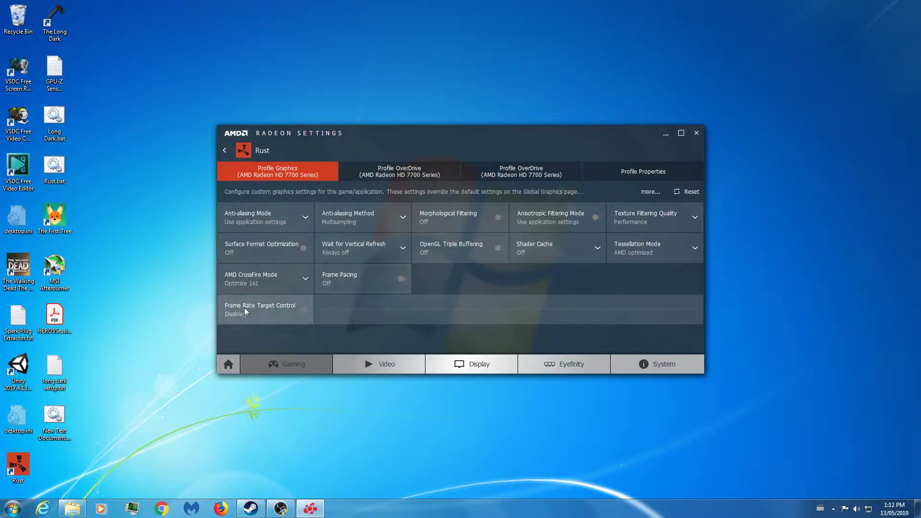
click(305, 282)
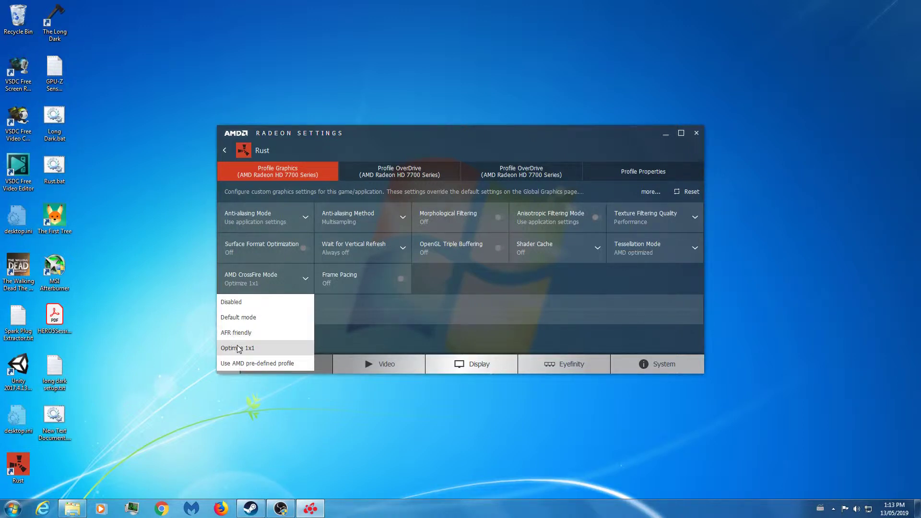
click(296, 349)
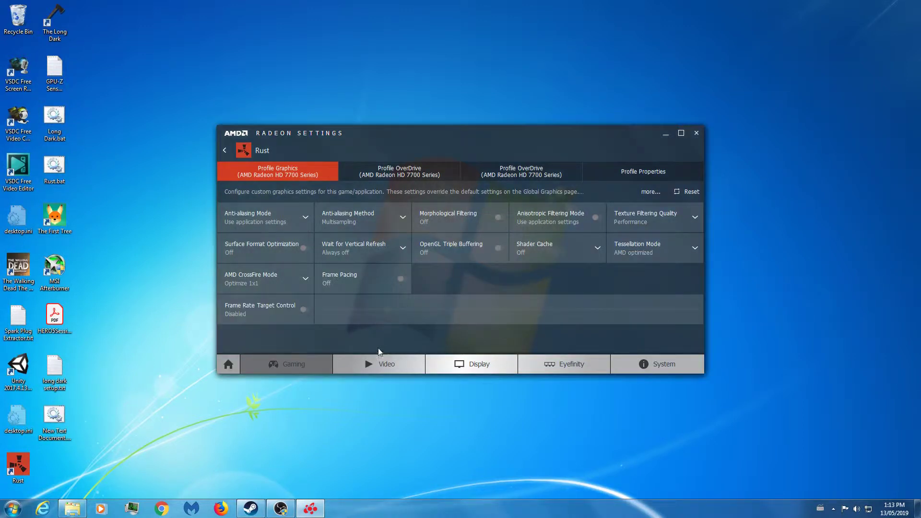
Close Radeon Settings and delete the leftover New Text Document from the desktop
click(225, 151)
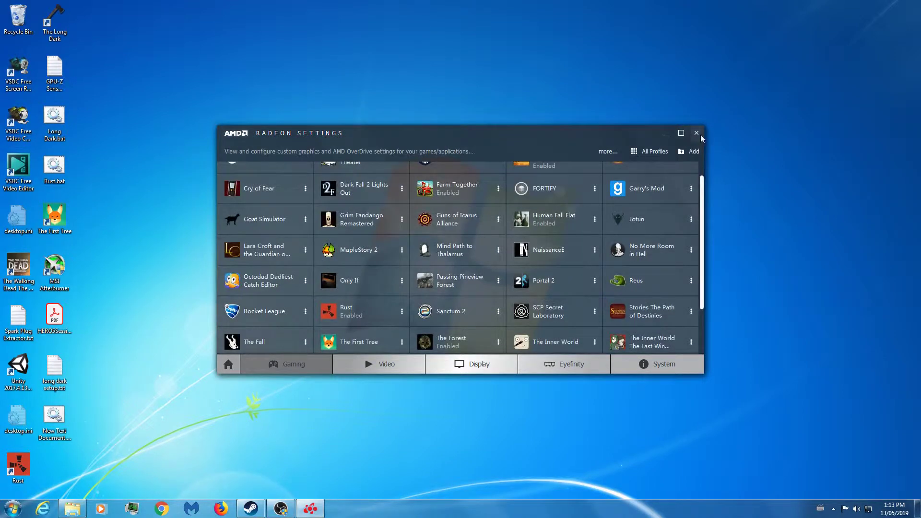
click(697, 134)
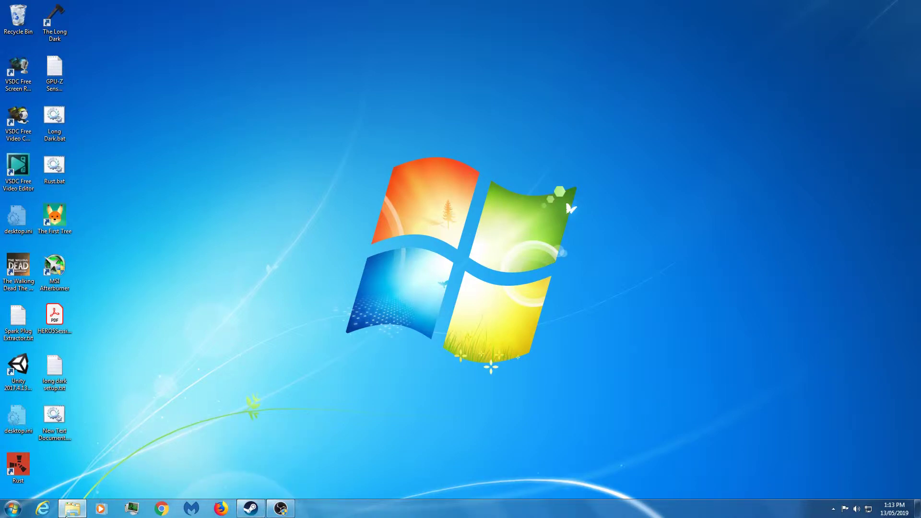
mouse_move(80, 514)
click(54, 417)
key(Delete)
key(Return)
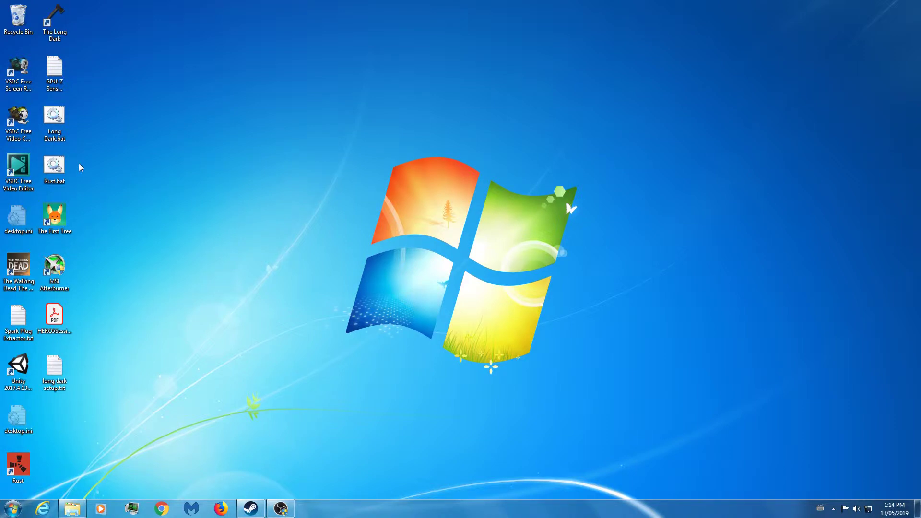
Create a desktop text document and change its extension from txt to bat, confirming
right_click(51, 418)
mouse_move(74, 380)
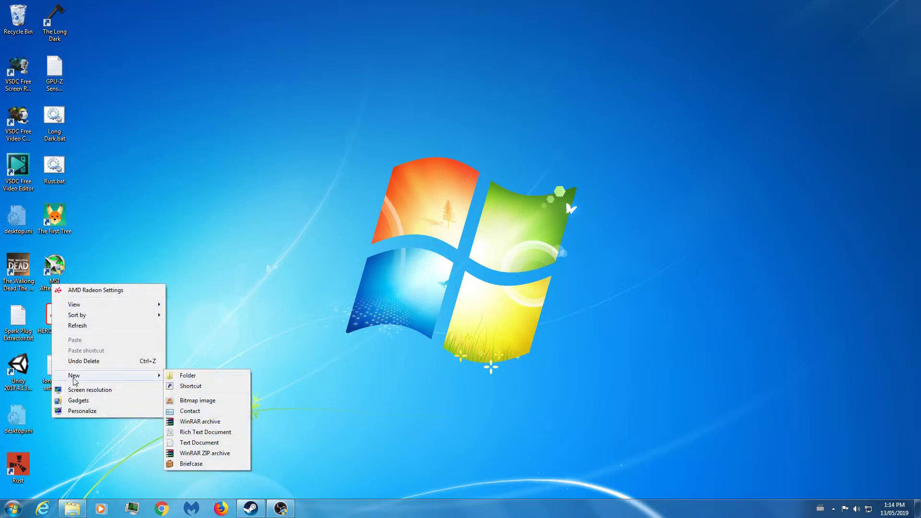
click(205, 443)
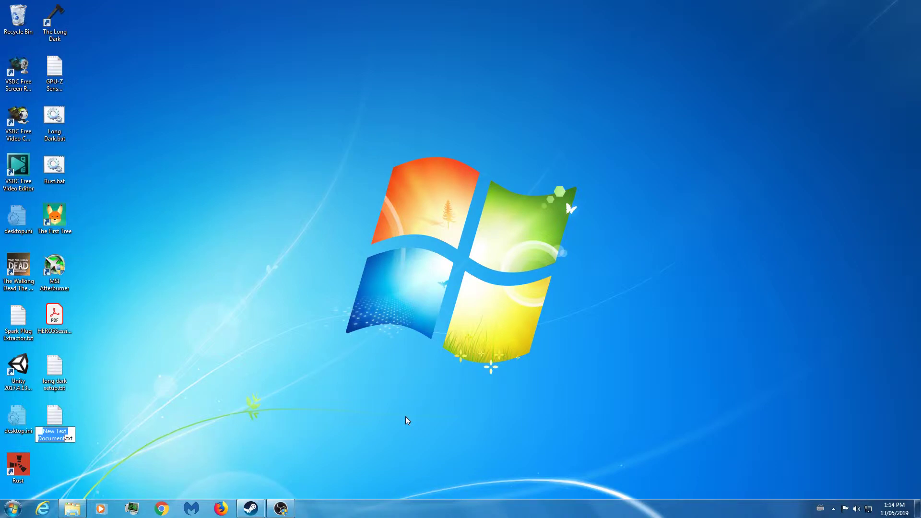
key(Return)
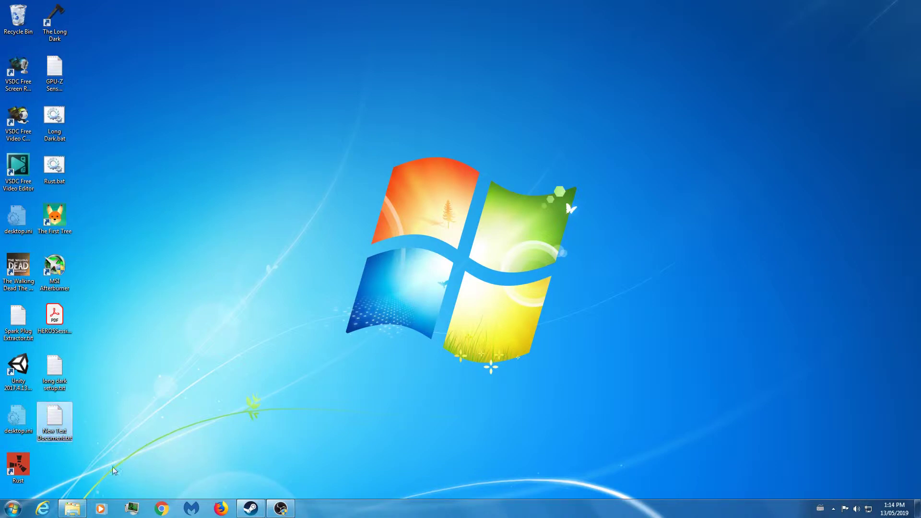
click(47, 441)
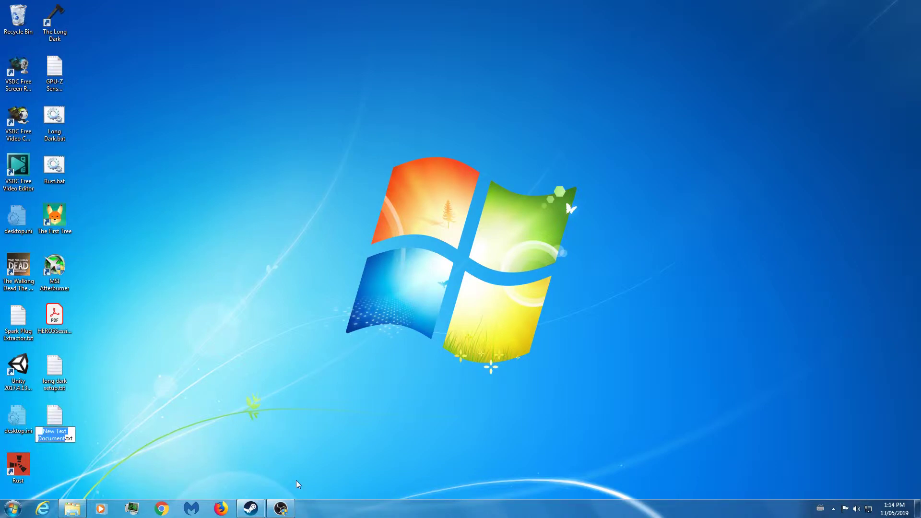
key(BackSpace)
key(BackSpace)
key(BackSpace)
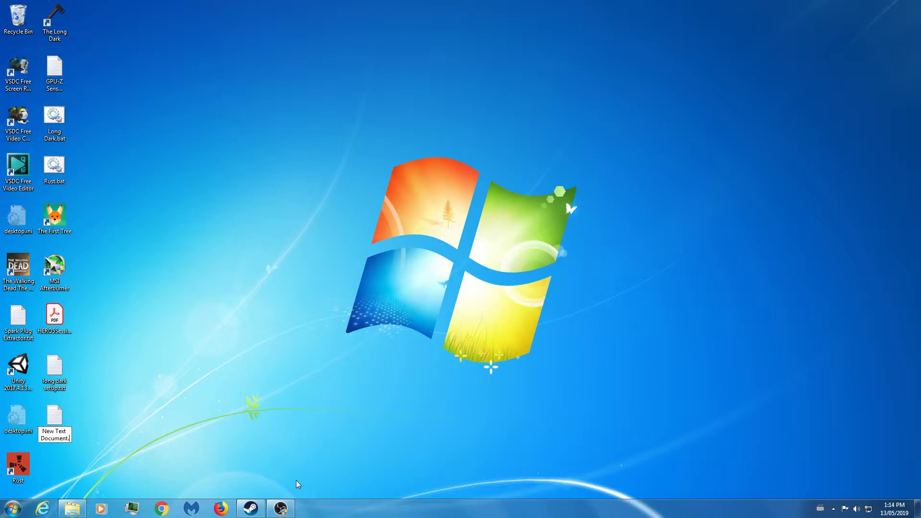
text(bat)
key(Return)
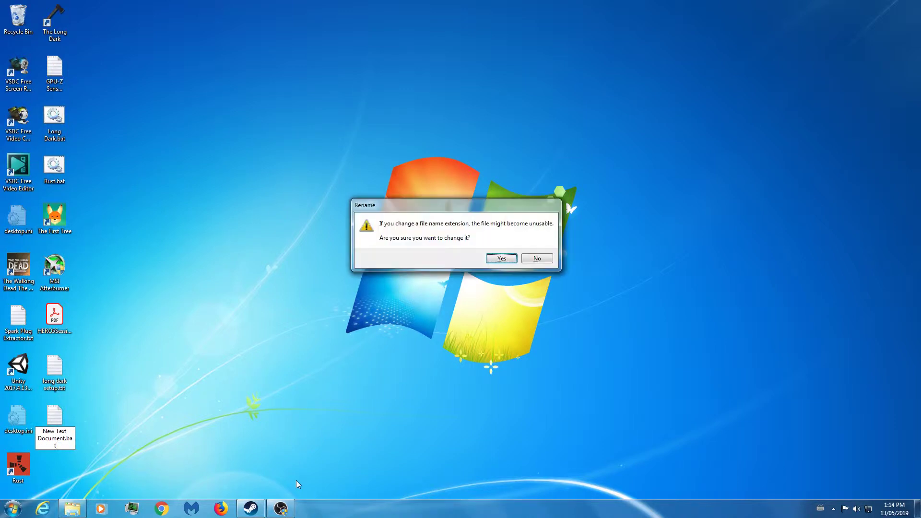
key(Return)
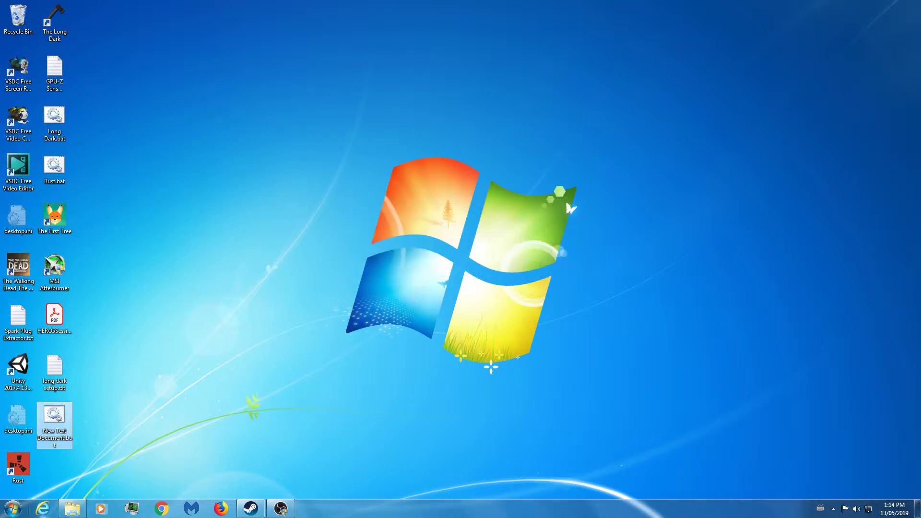
mouse_move(52, 422)
Open the empty New Text Document.bat in Notepad, then close it
right_click(55, 422)
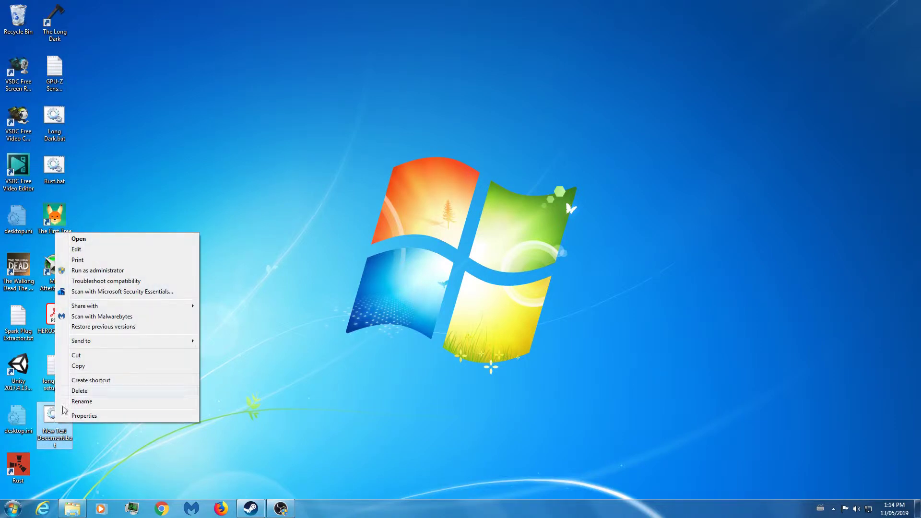
click(77, 249)
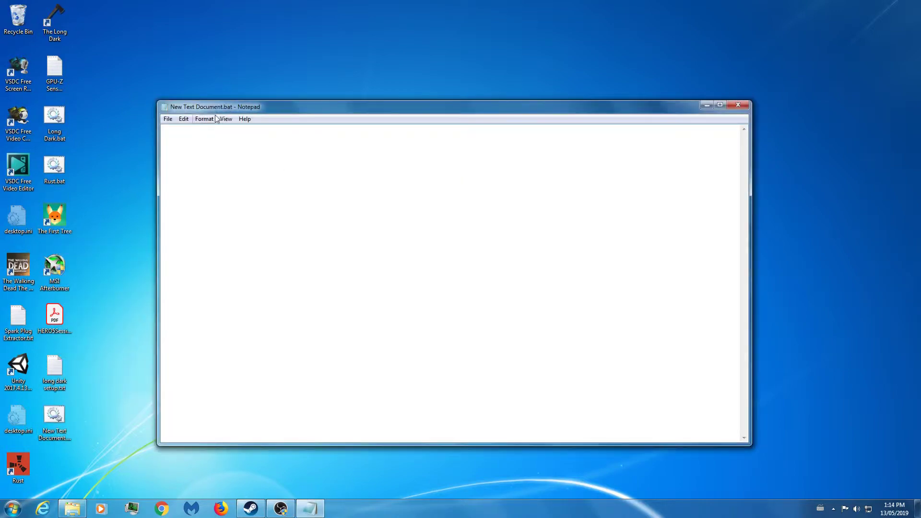
click(734, 105)
Open Rust.bat in Notepad, showing its reg add Fullscreen line and steam://rungameid/252490
right_click(56, 172)
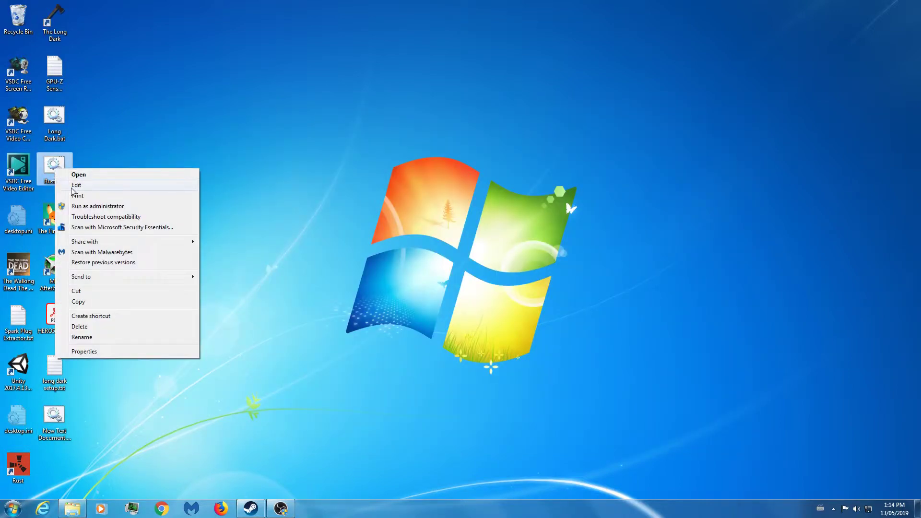
click(69, 185)
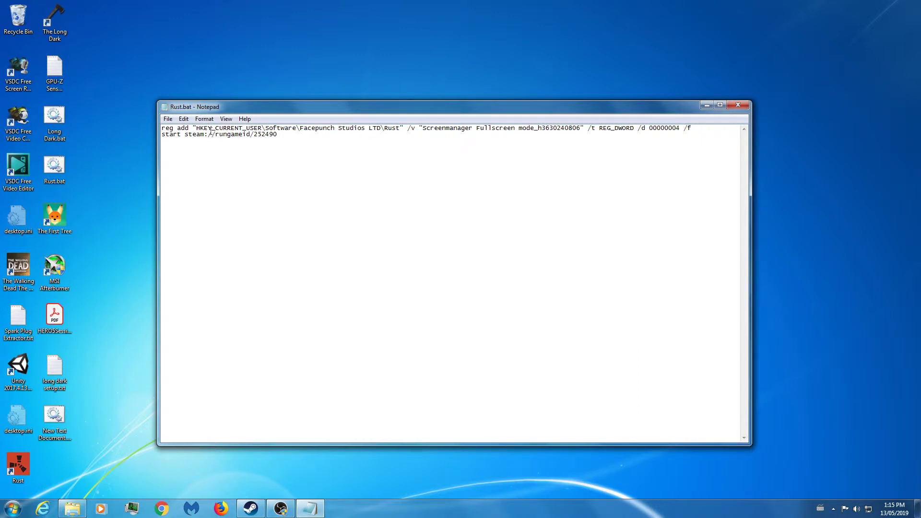
click(13, 507)
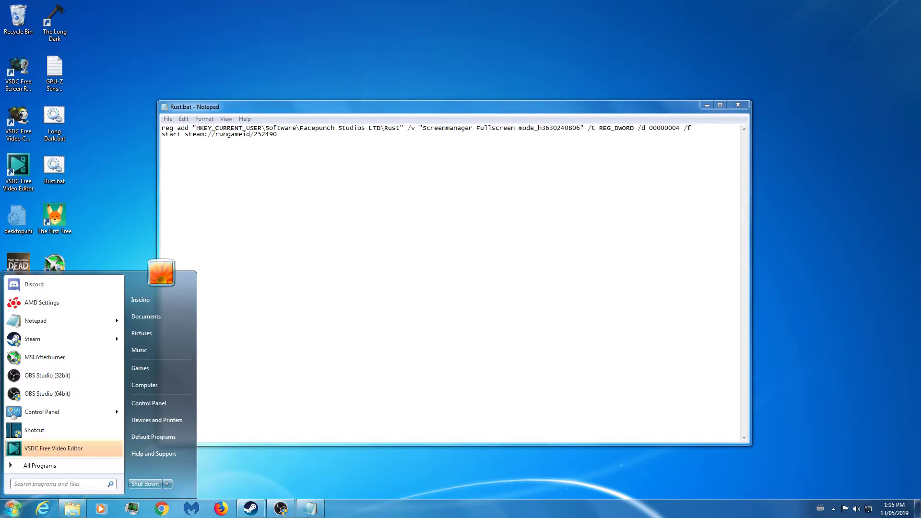
text(regedit)
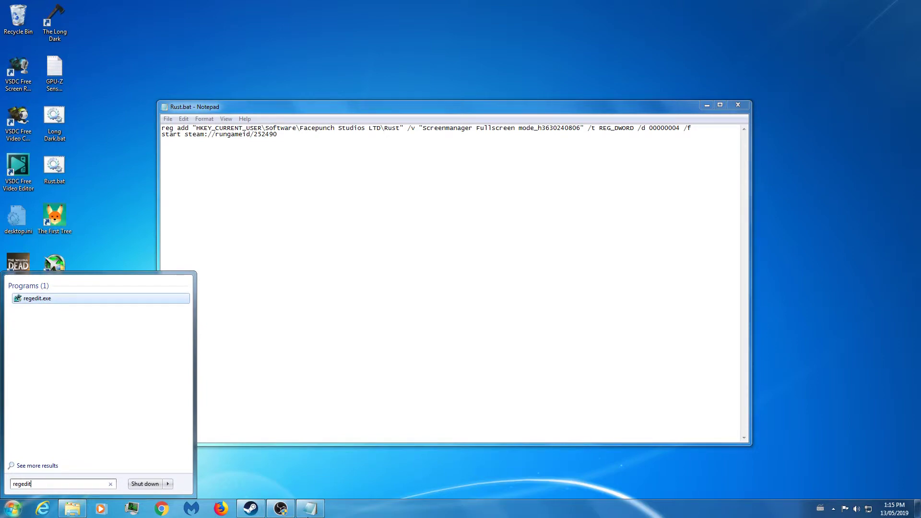
key(Return)
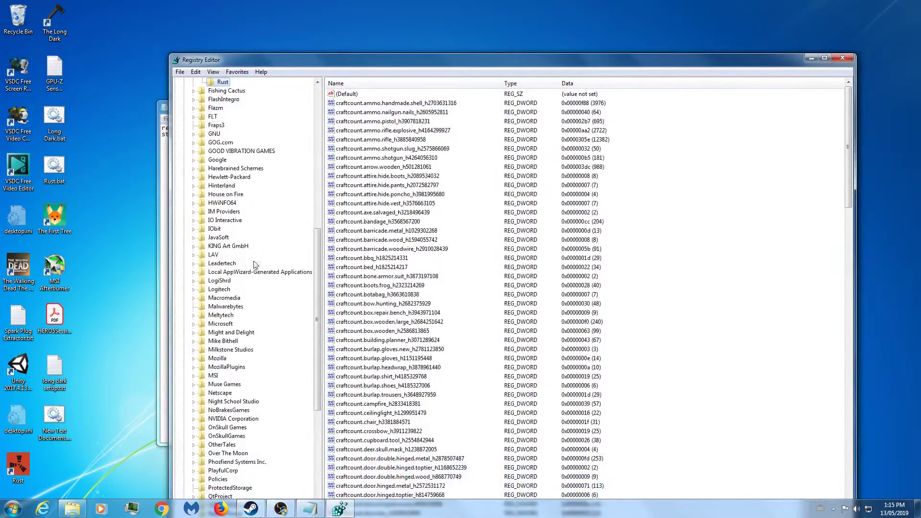
click(176, 100)
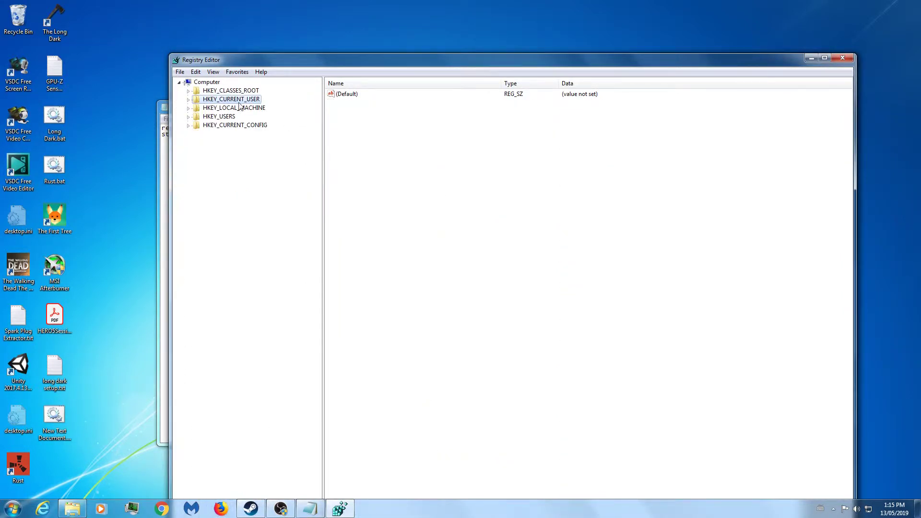
click(188, 99)
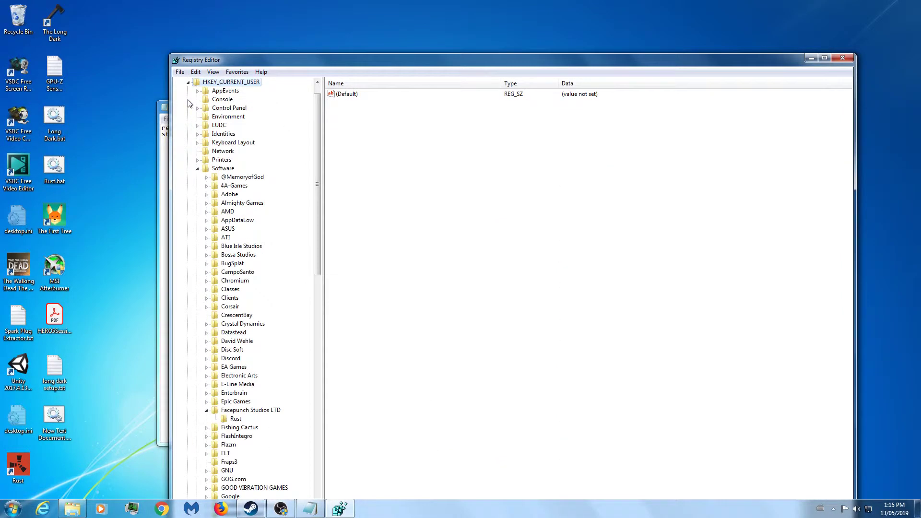
click(197, 169)
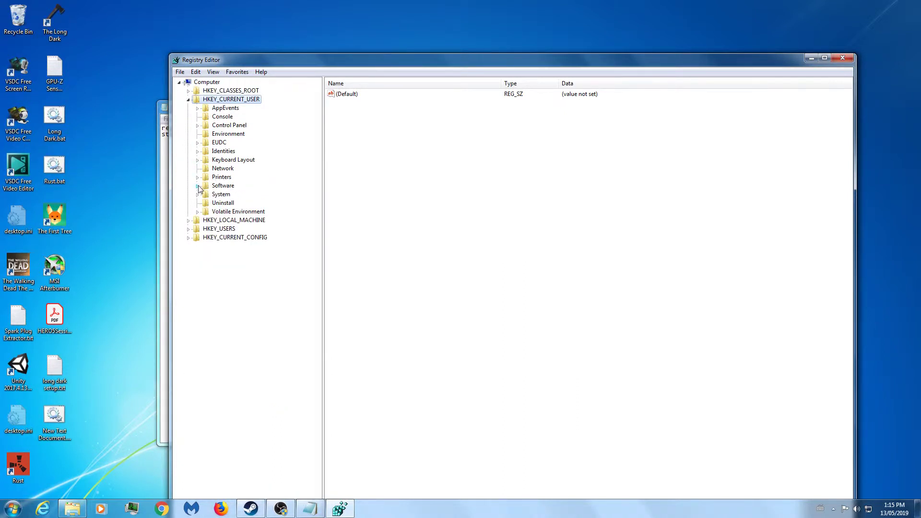
click(198, 186)
click(206, 324)
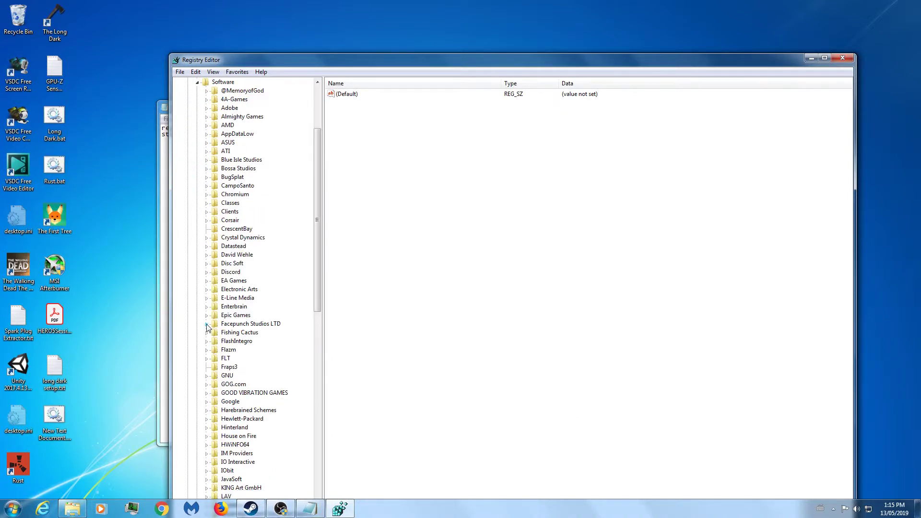
double_click(216, 325)
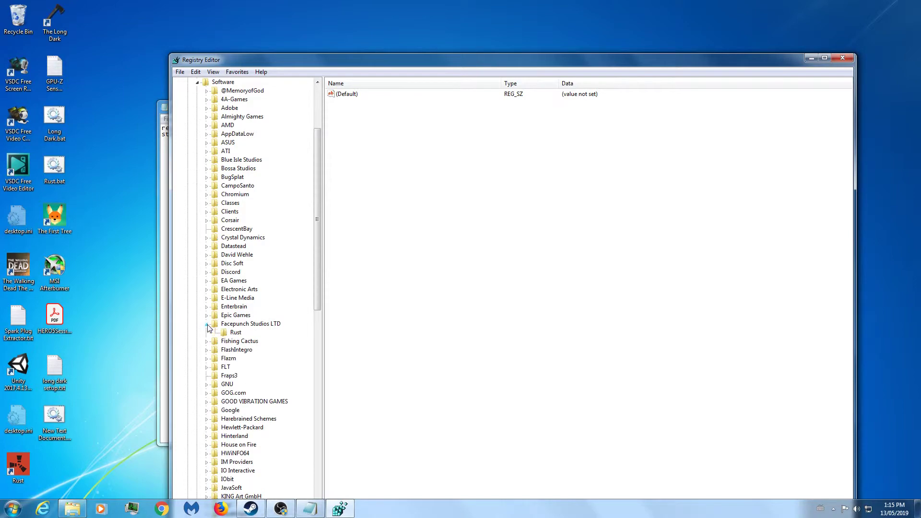
click(234, 335)
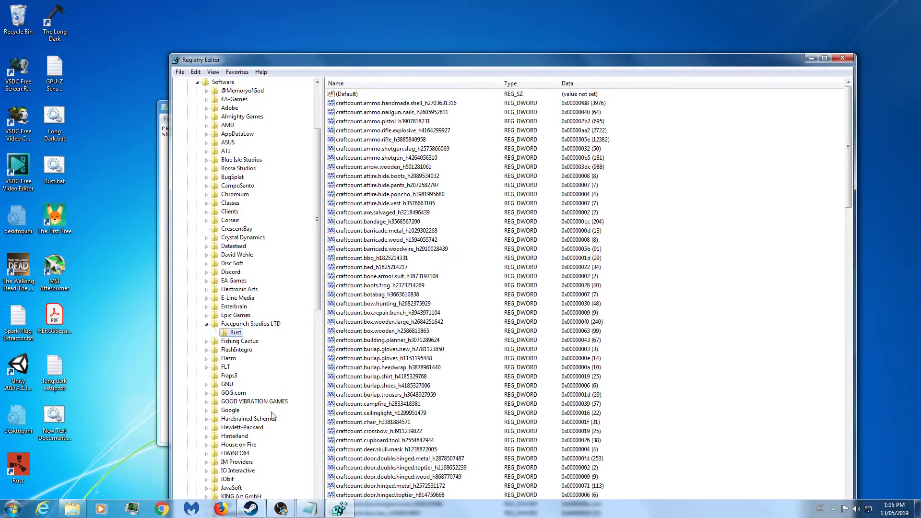
drag(849, 164, 836, 493)
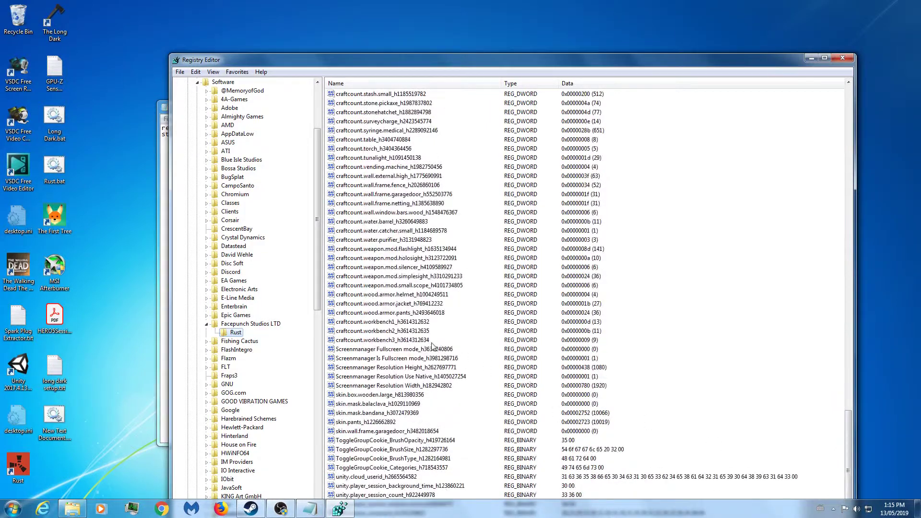
click(410, 352)
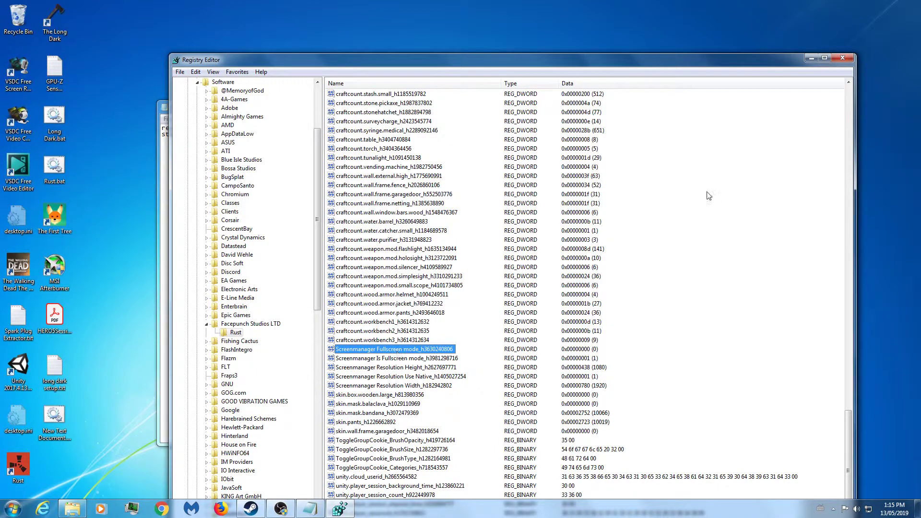
click(843, 58)
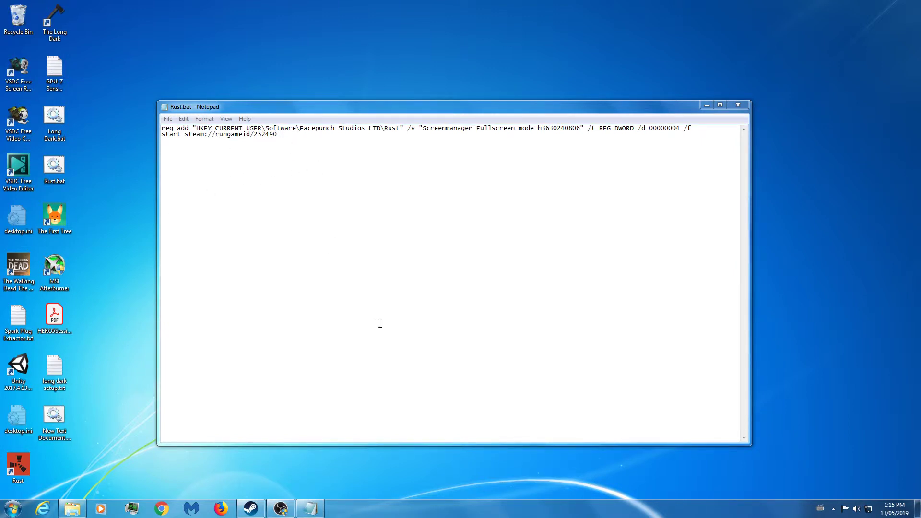
click(834, 509)
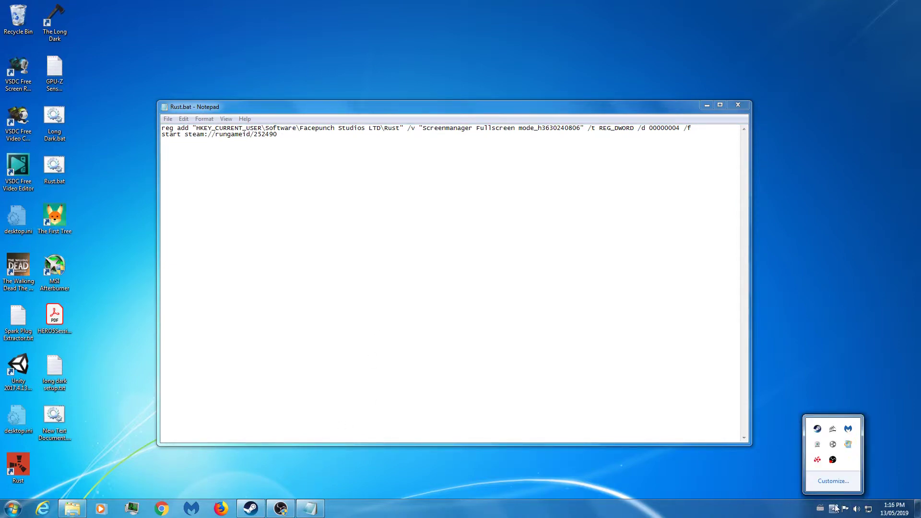
click(818, 461)
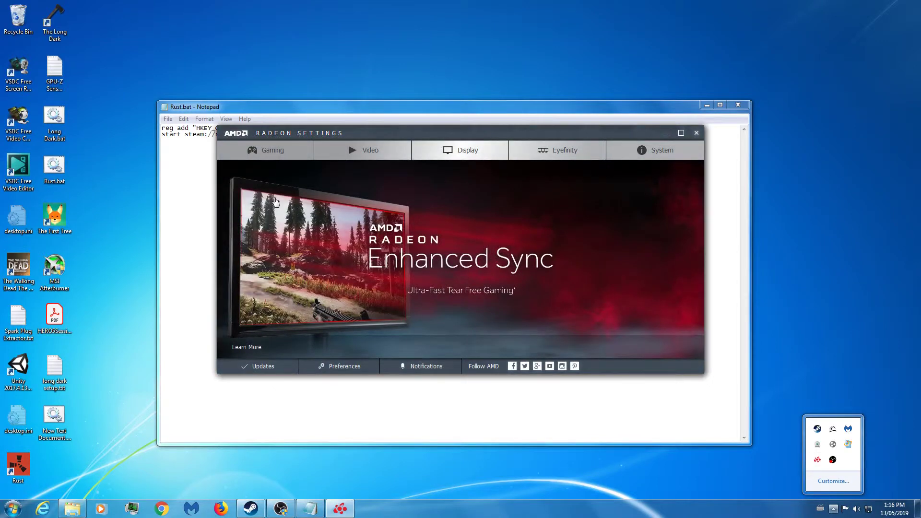
click(270, 144)
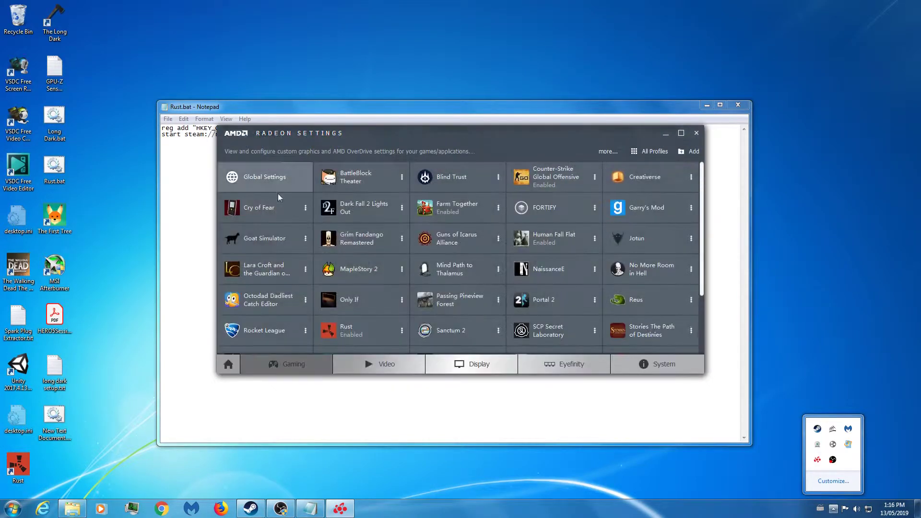
scroll(370, 288, down, 1)
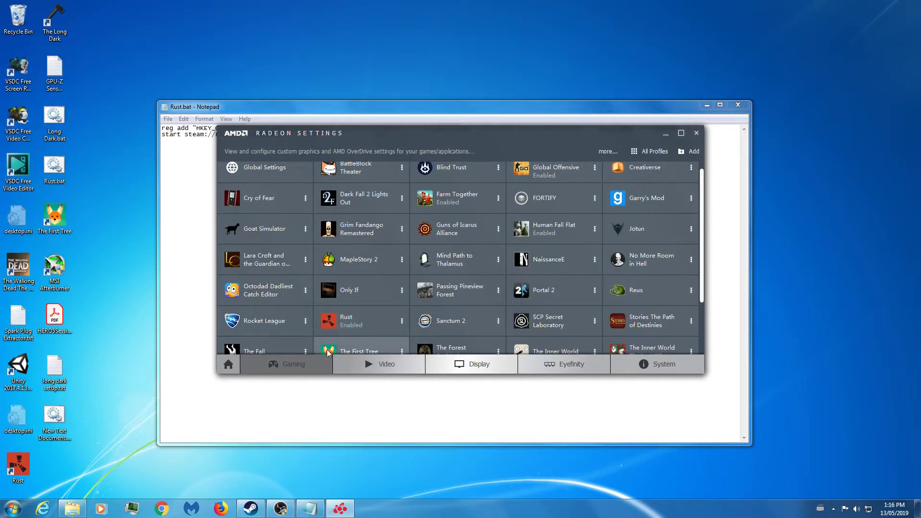
click(332, 316)
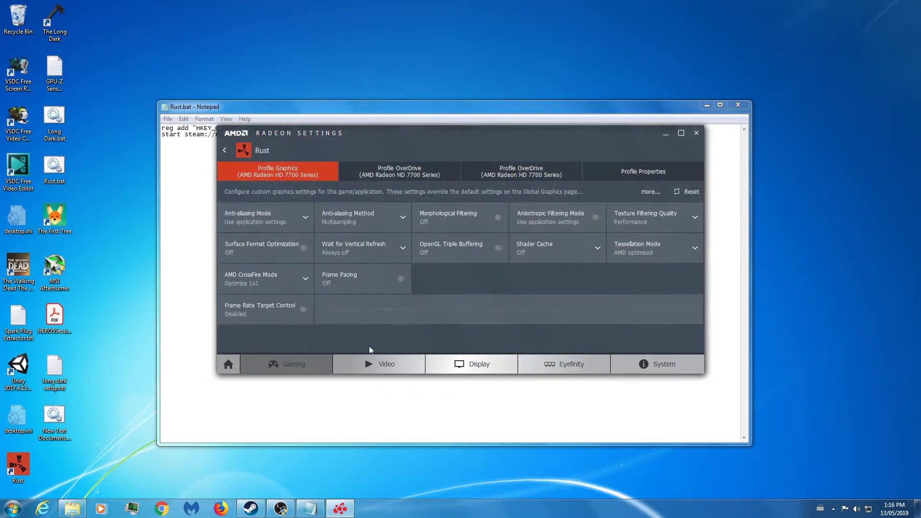
click(633, 171)
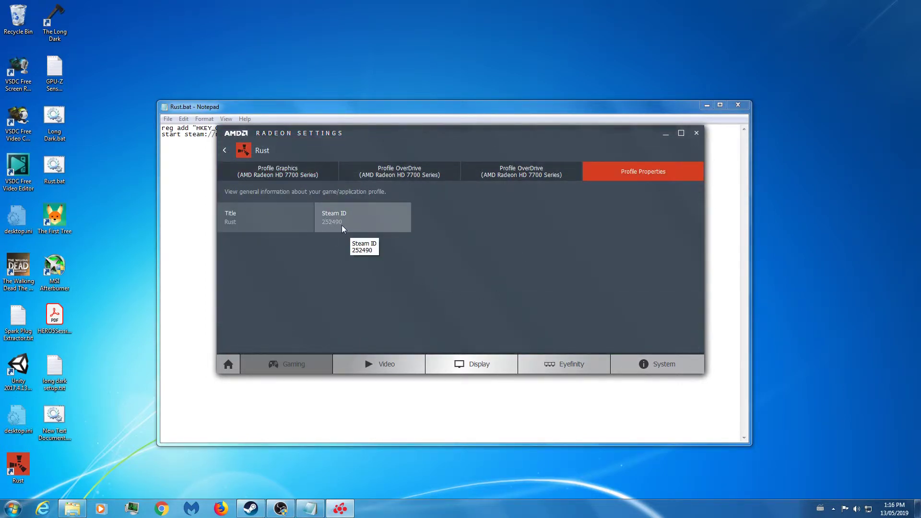
click(698, 136)
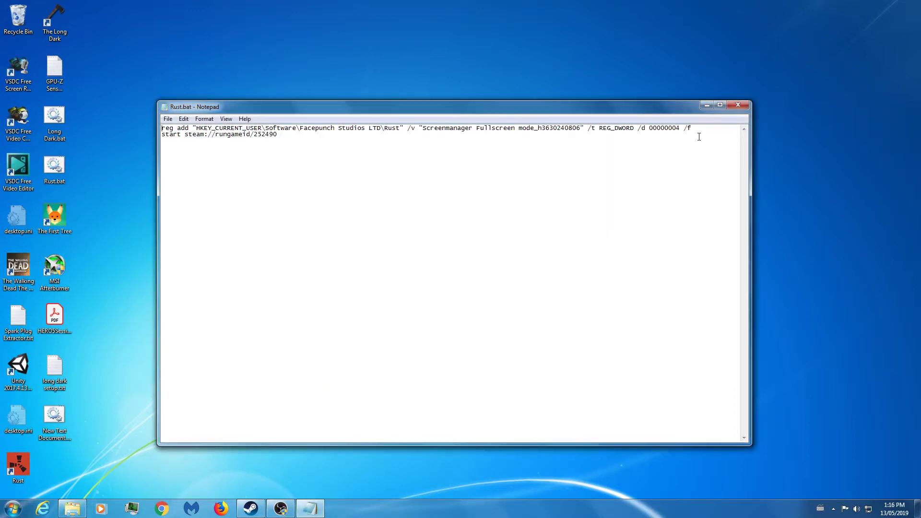
Close Notepad and run Rust.bat to bring up the Rust Configuration launcher
click(742, 106)
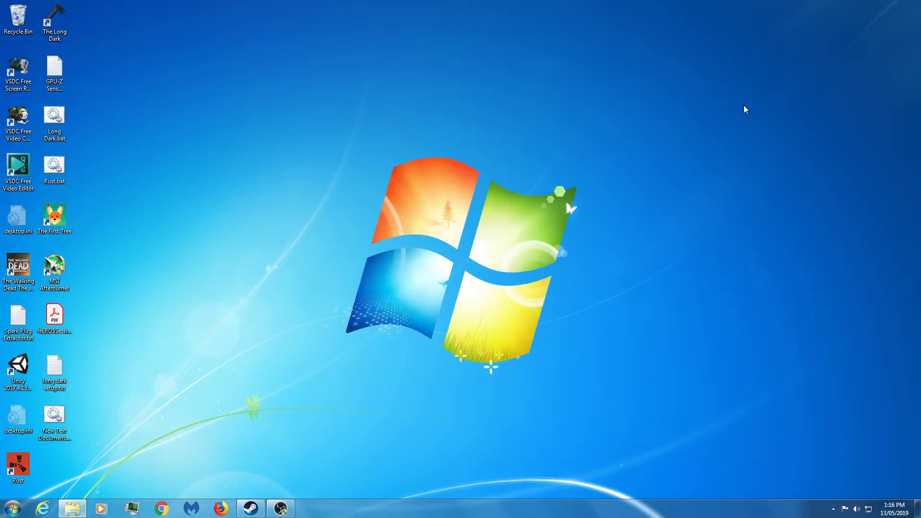
double_click(53, 163)
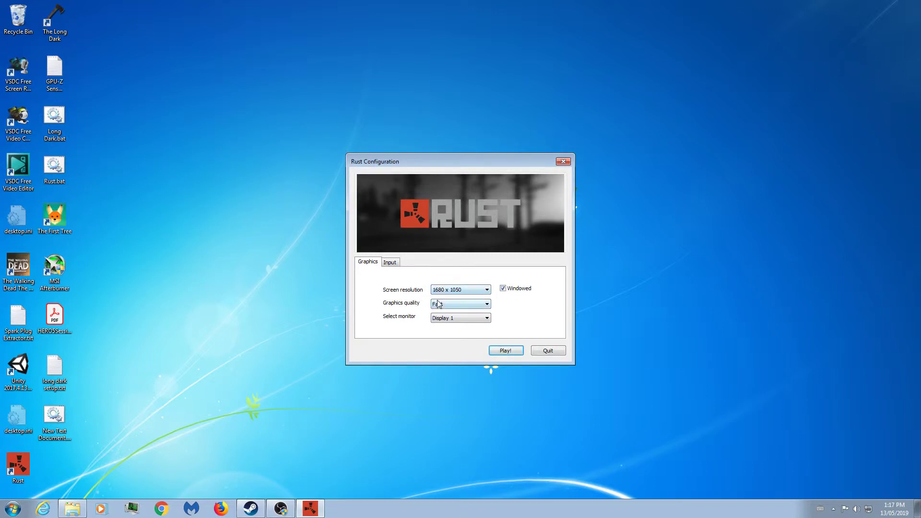
Configure the Rust launcher for 1920 x 1080 with Windowed unchecked and Fast graphics quality
click(504, 289)
click(486, 289)
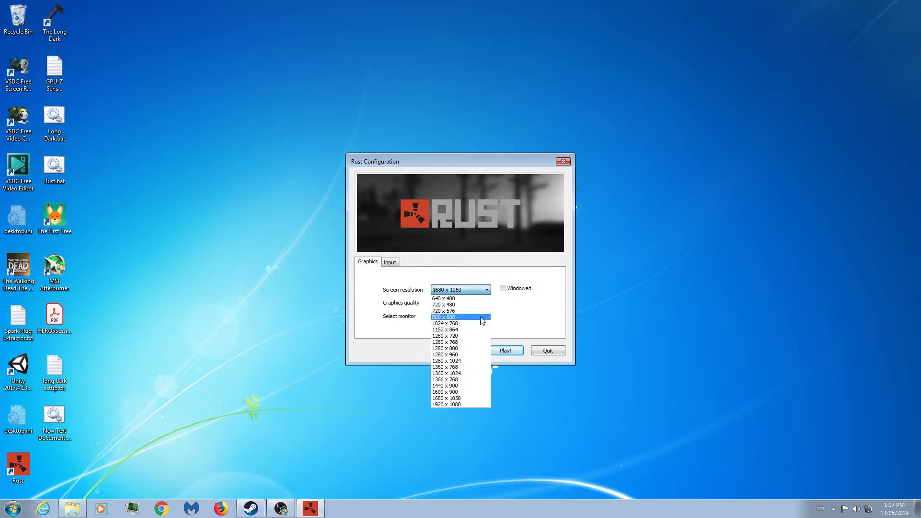
click(462, 405)
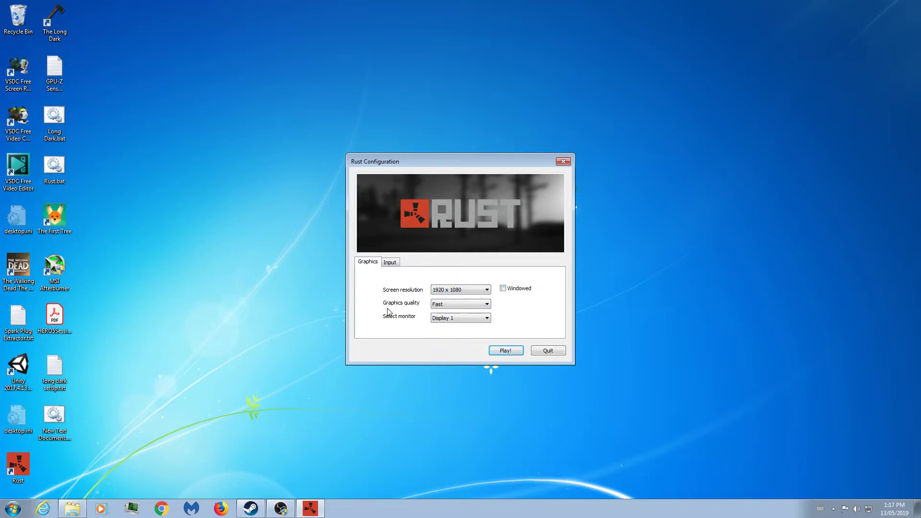
click(437, 306)
click(458, 304)
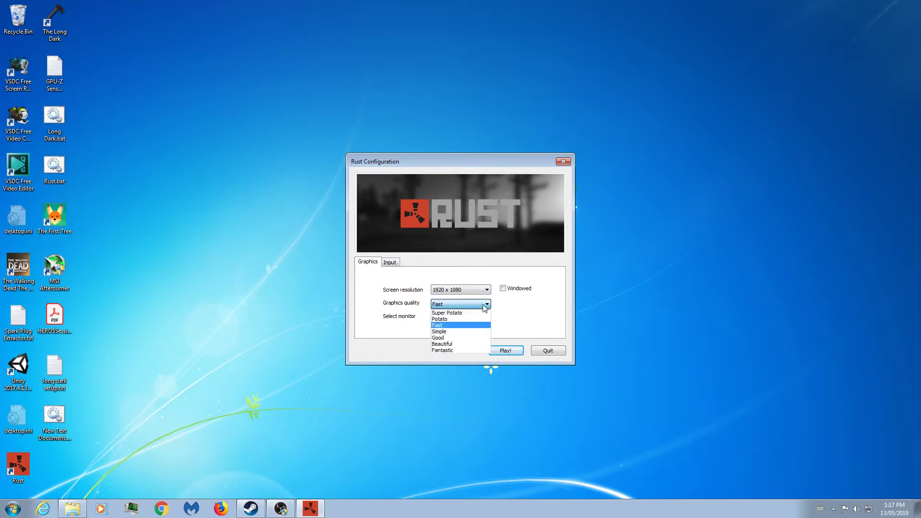
click(454, 325)
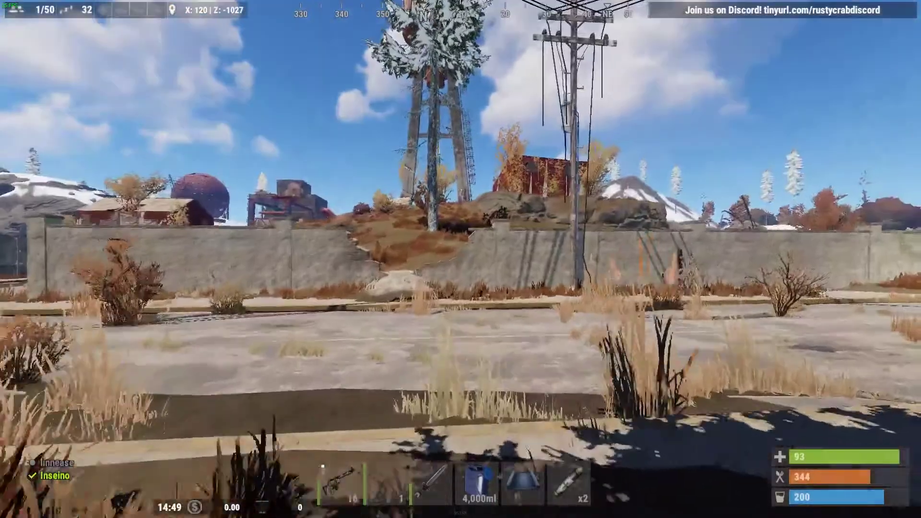
Draw the rifle and walk east along the road toward the wall and water tower
key(1)
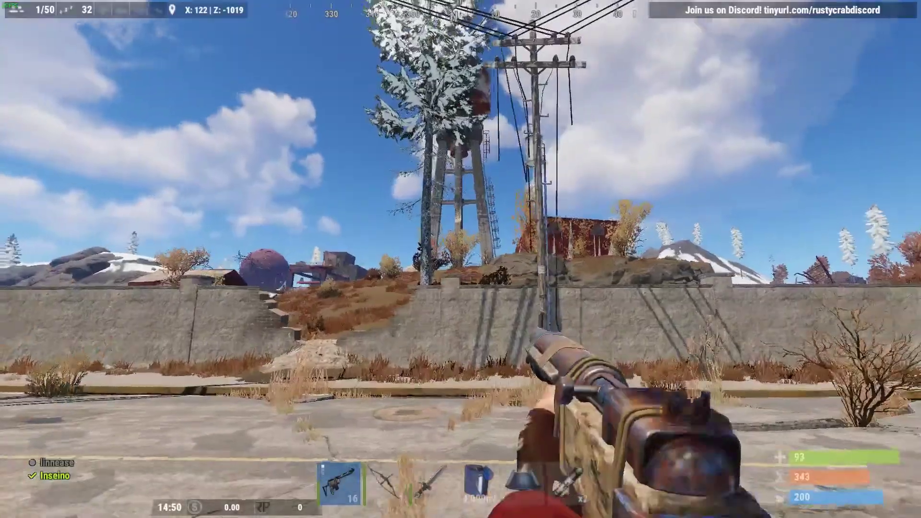
key(w)
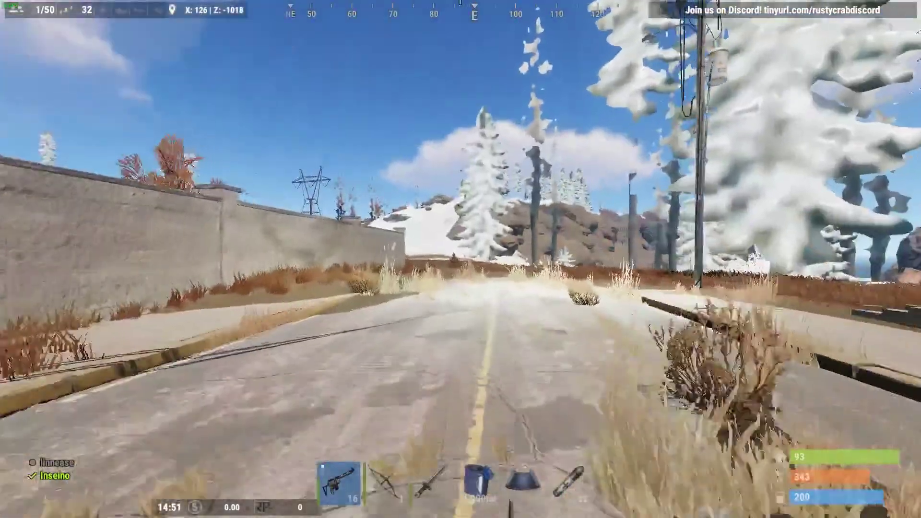
key(d)
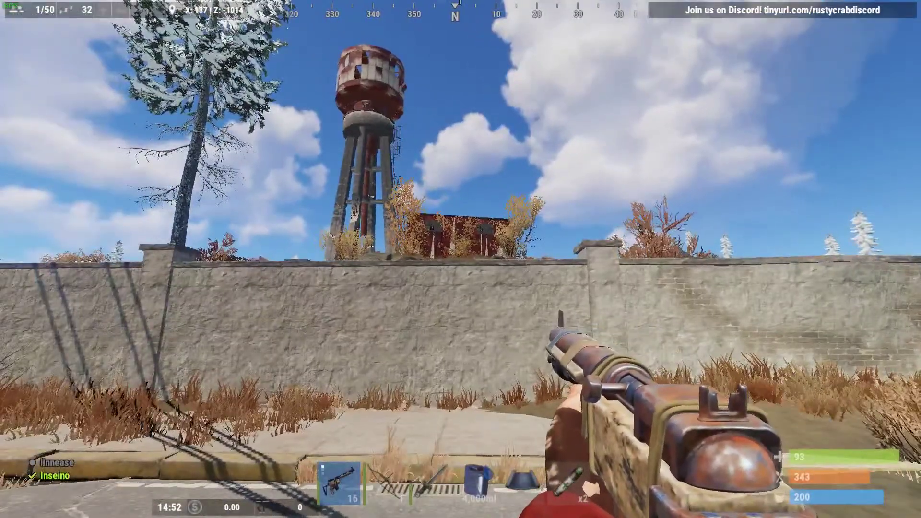
key(w)
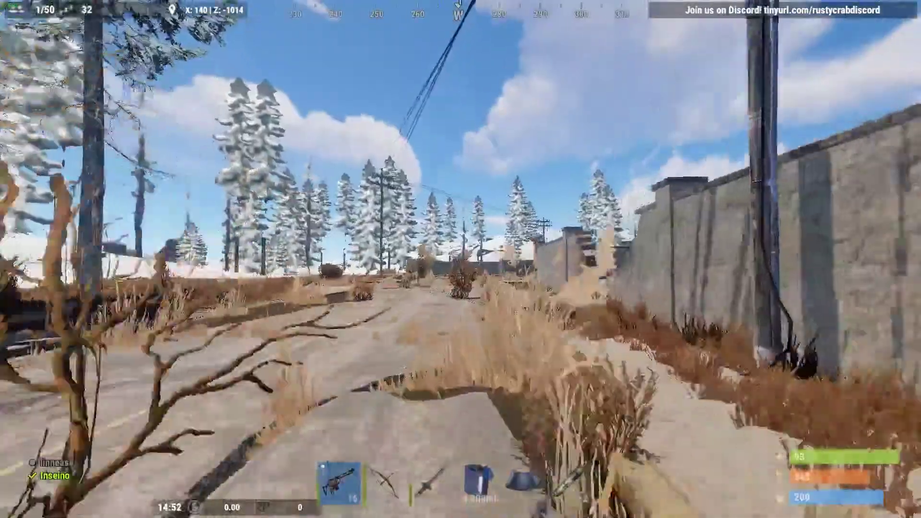
Turn south toward the snowy trees, then walk back onto the road
key(w)
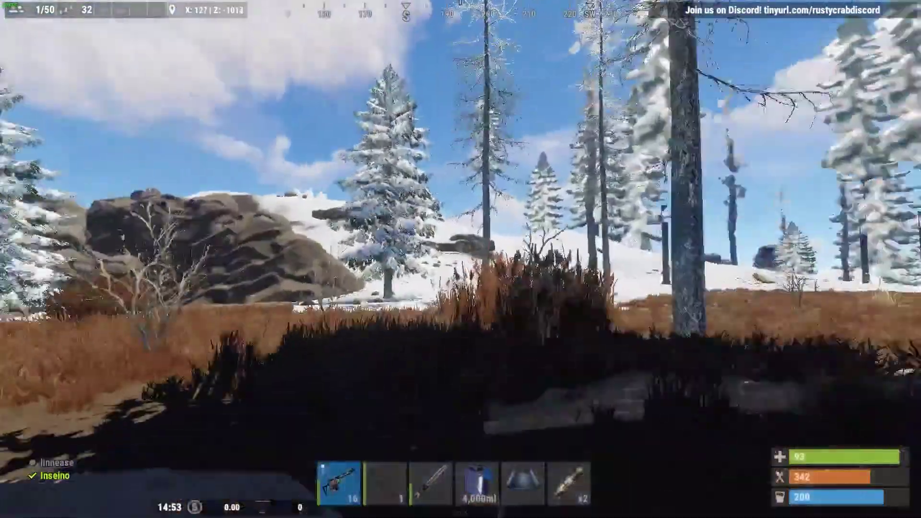
key(w)
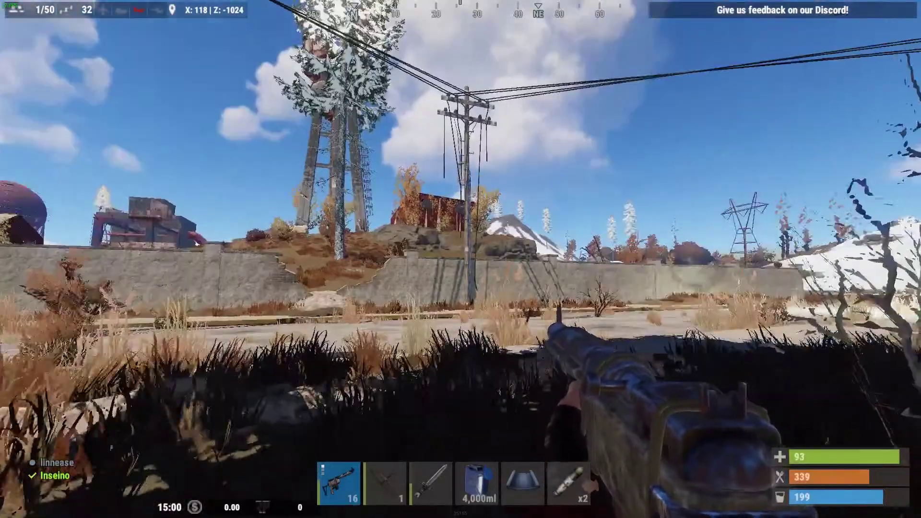
key(shift+w)
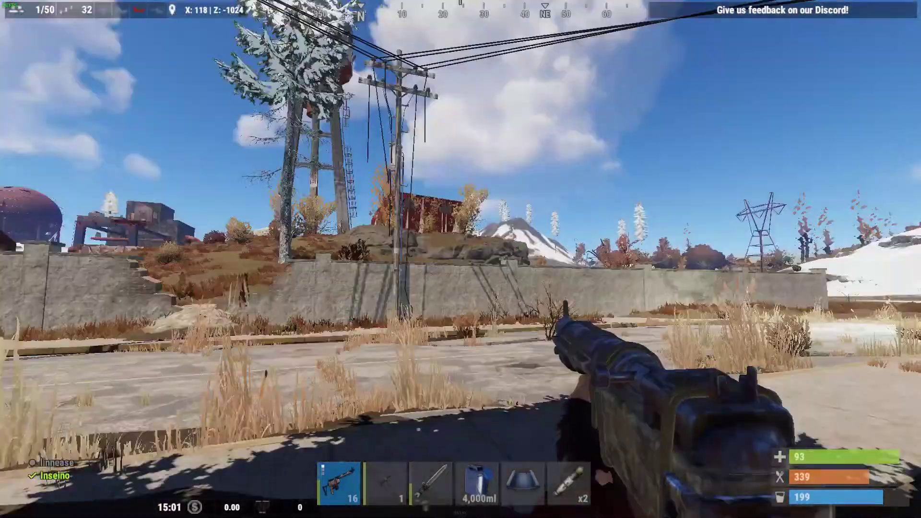
key(d)
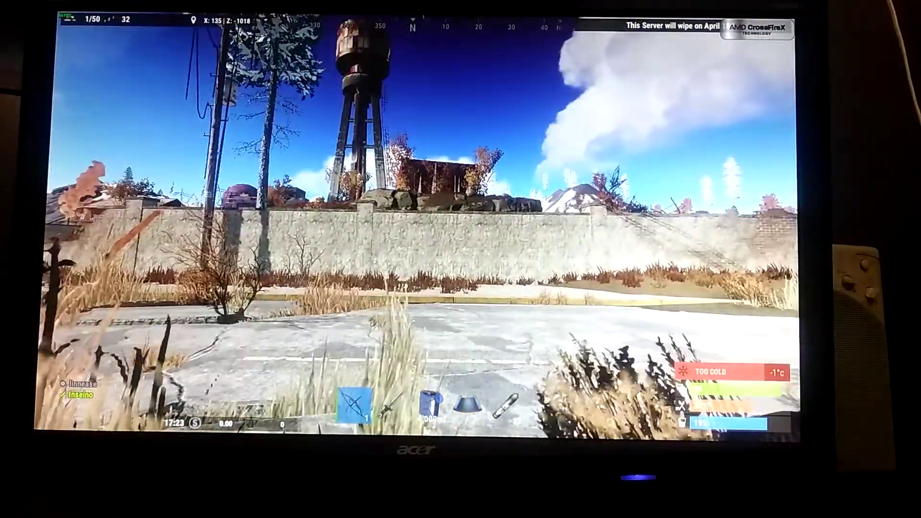
Walk up to the wall and follow it west through the bushes past the steps
key(w)
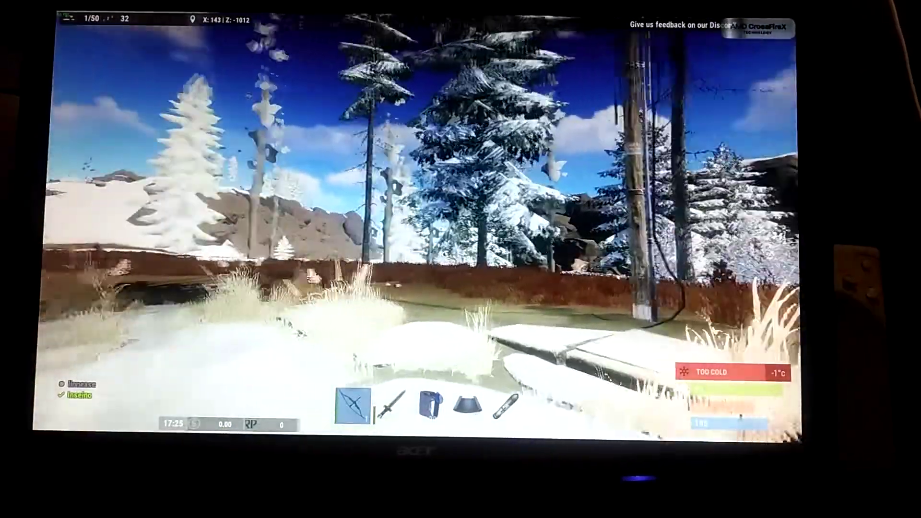
key(s)
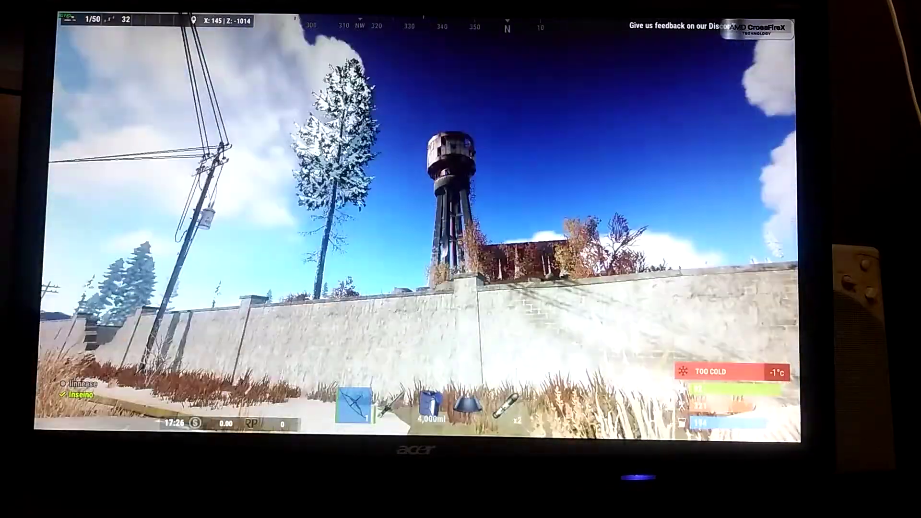
key(w)
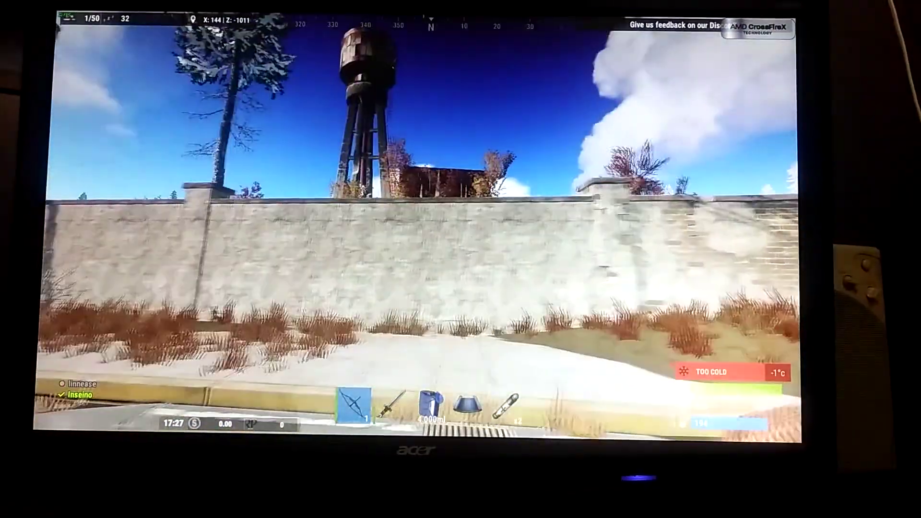
key(w)
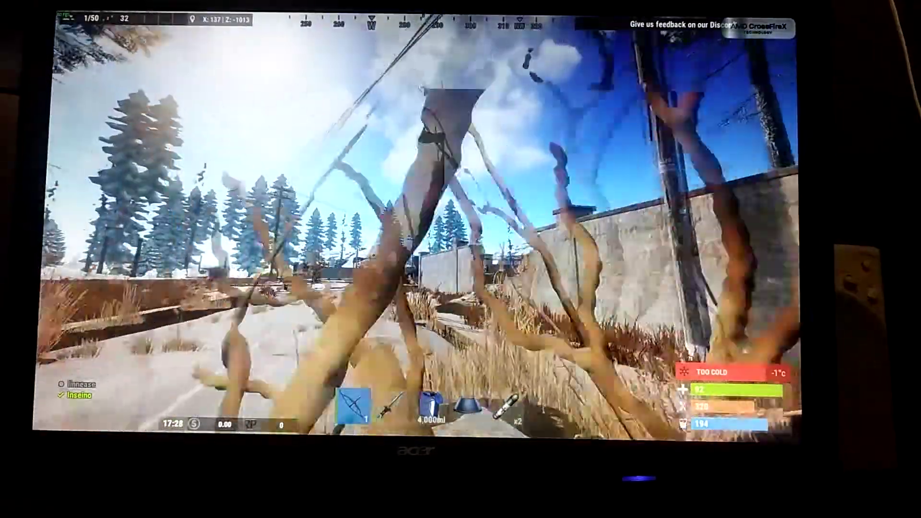
key(w)
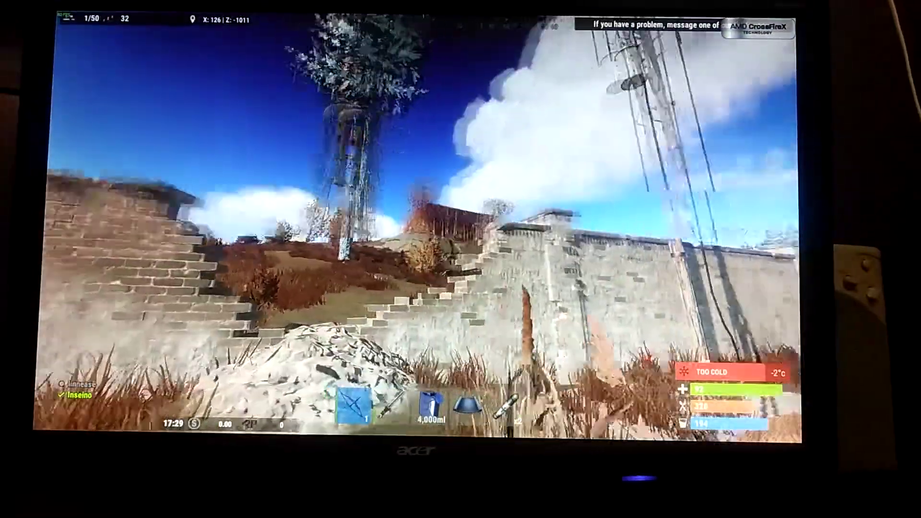
key(w)
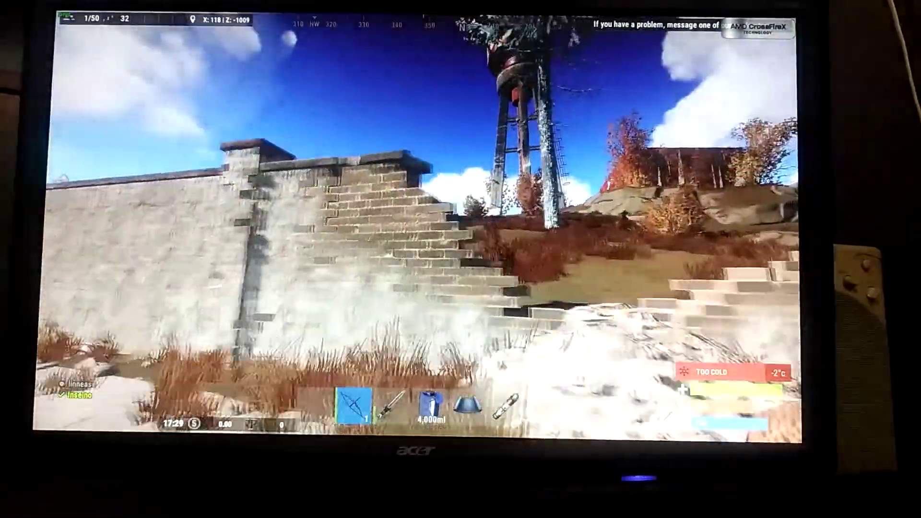
Cross the field southwest toward the snowy hill and rocks
key(w)
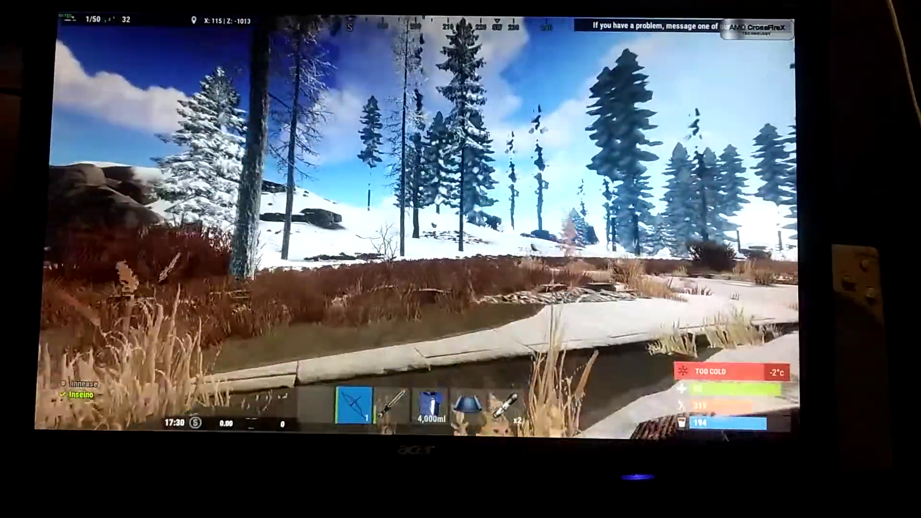
key(w)
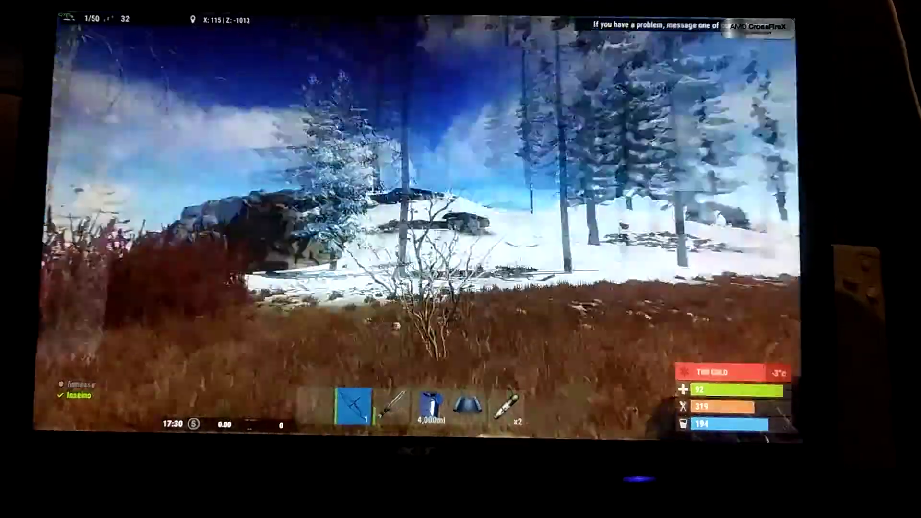
key(e)
key(w)
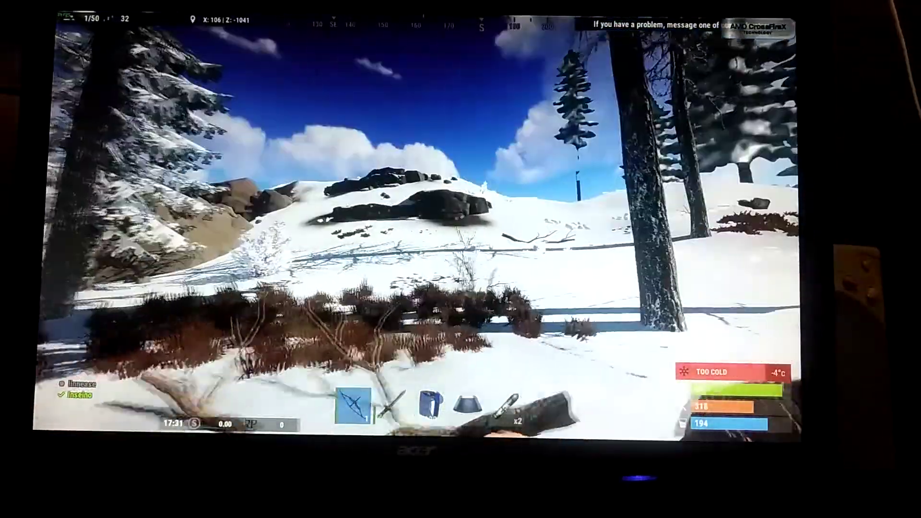
key(w)
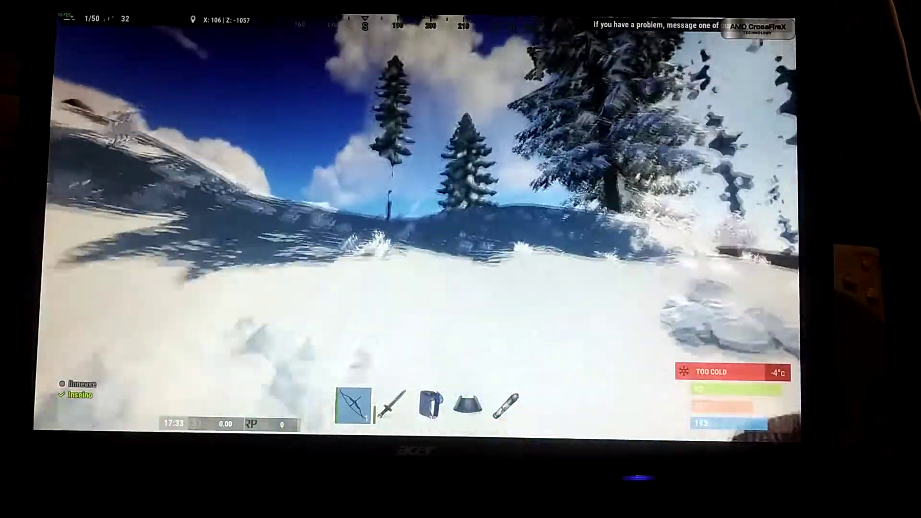
Climb the snowy slope, then head back down toward the trees with the bow drawn
key(w)
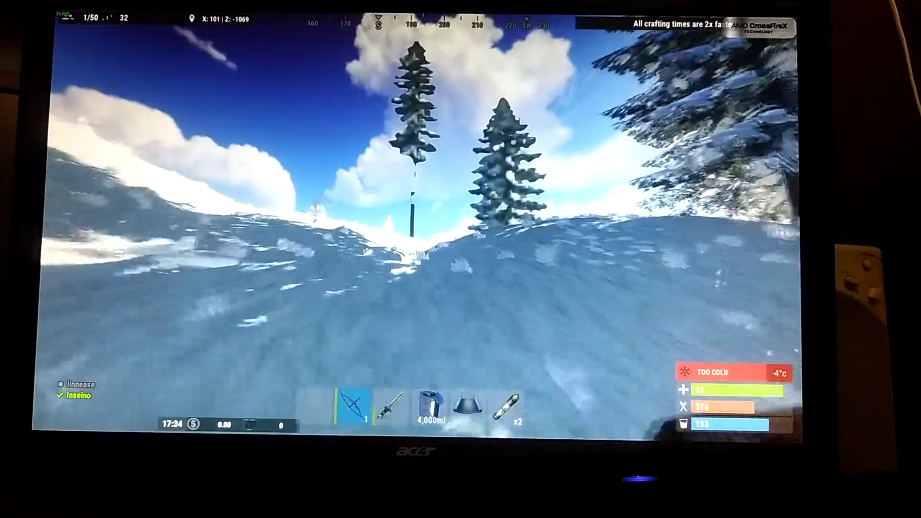
key(w)
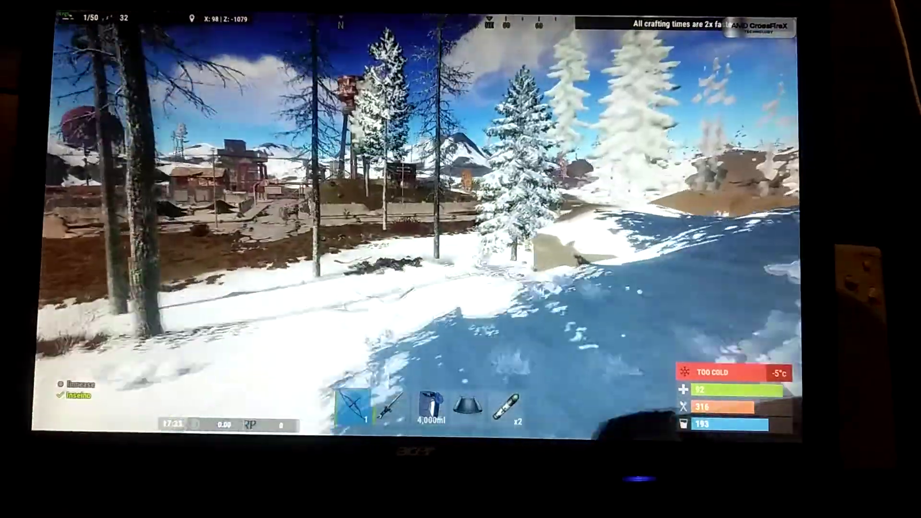
key(w)
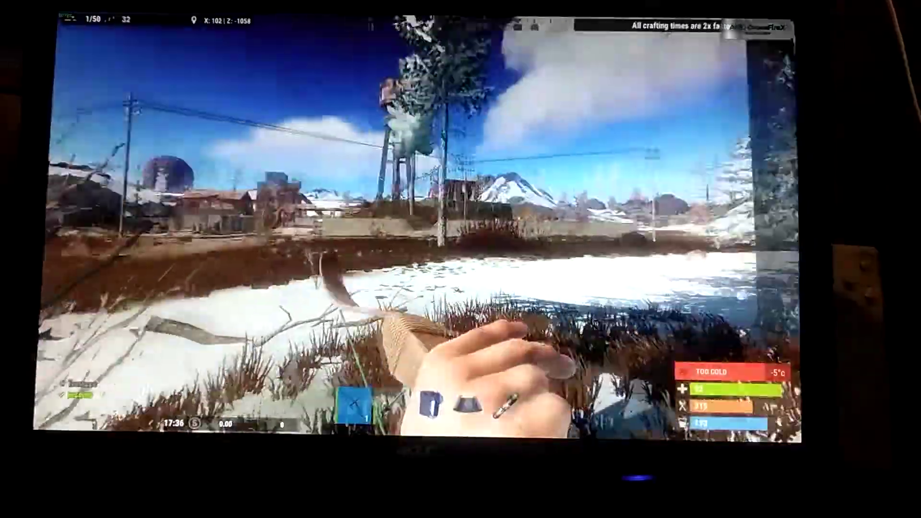
key(w)
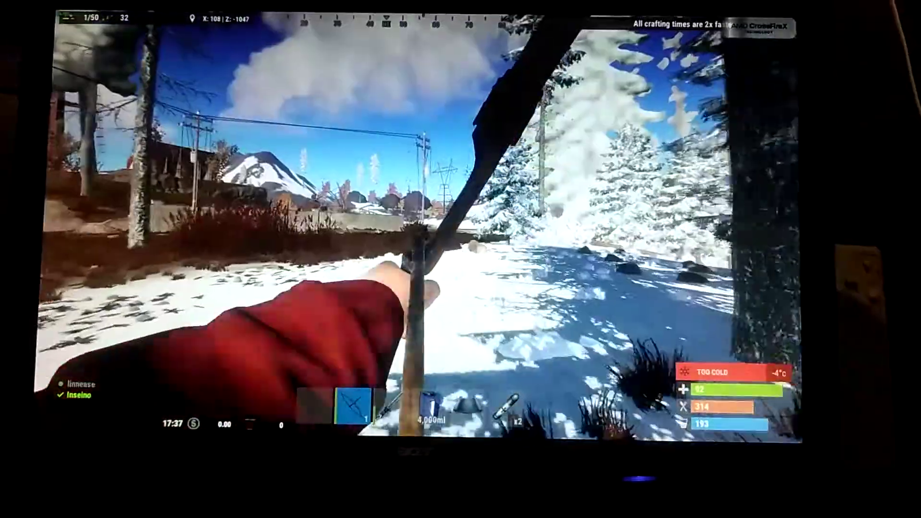
key(w)
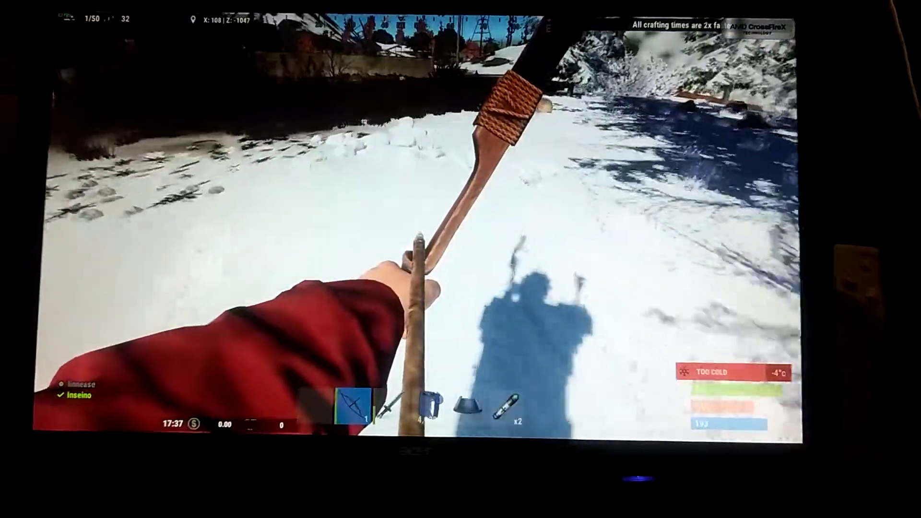